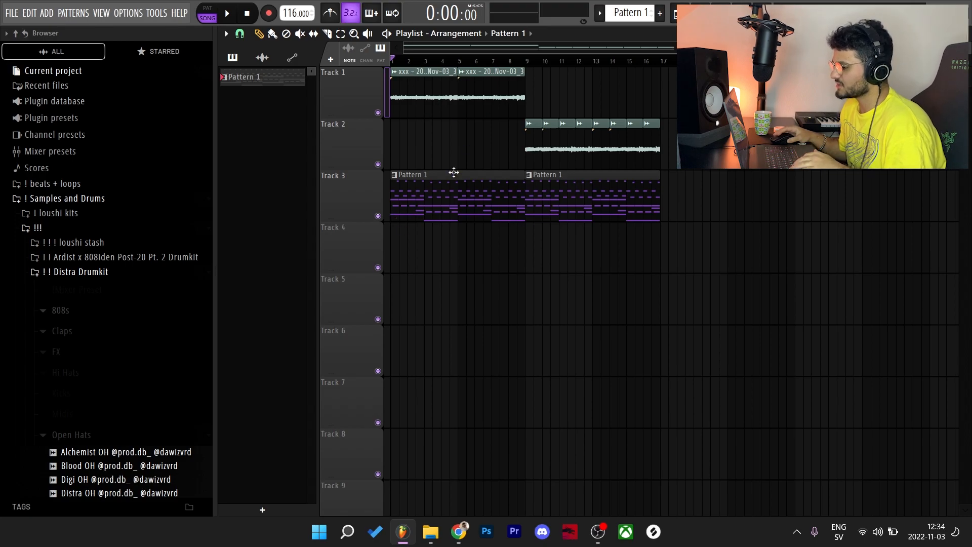
Play the full arrangement from bar 1, including the second half from bar 9.
key(space)
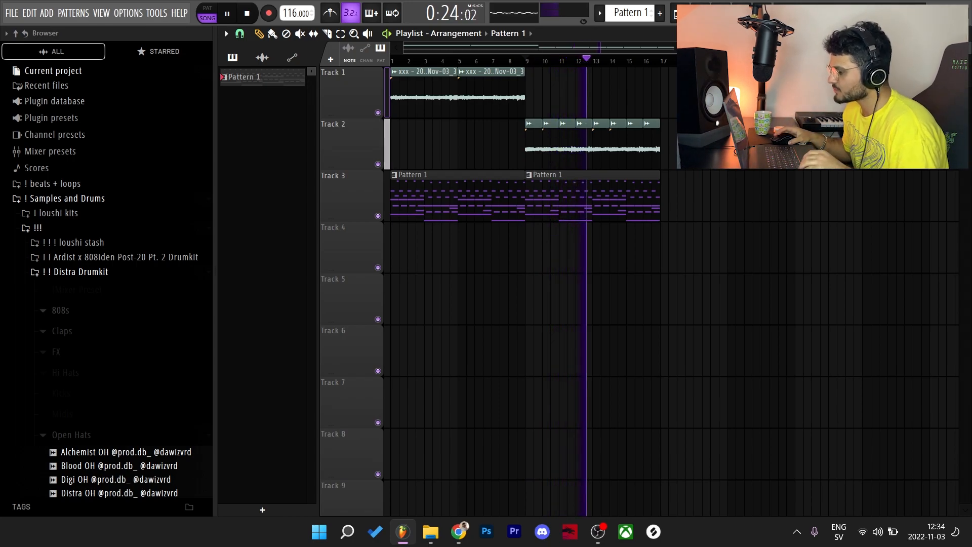
key(space)
drag(709, 147, 386, 89)
ctrl+click(596, 273)
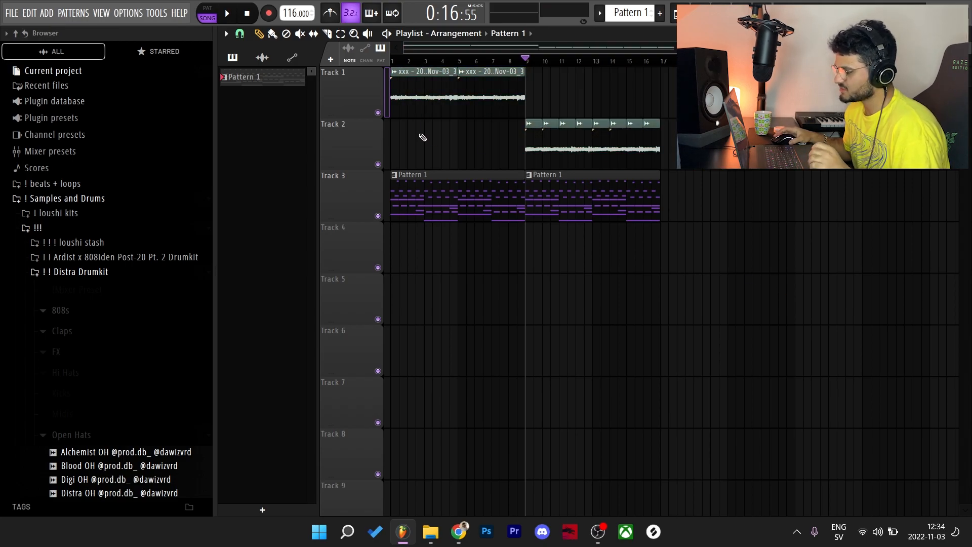
Open Pattern 1's Keyscape notes in the piano roll and transpose them down four semitones.
double_click(477, 188)
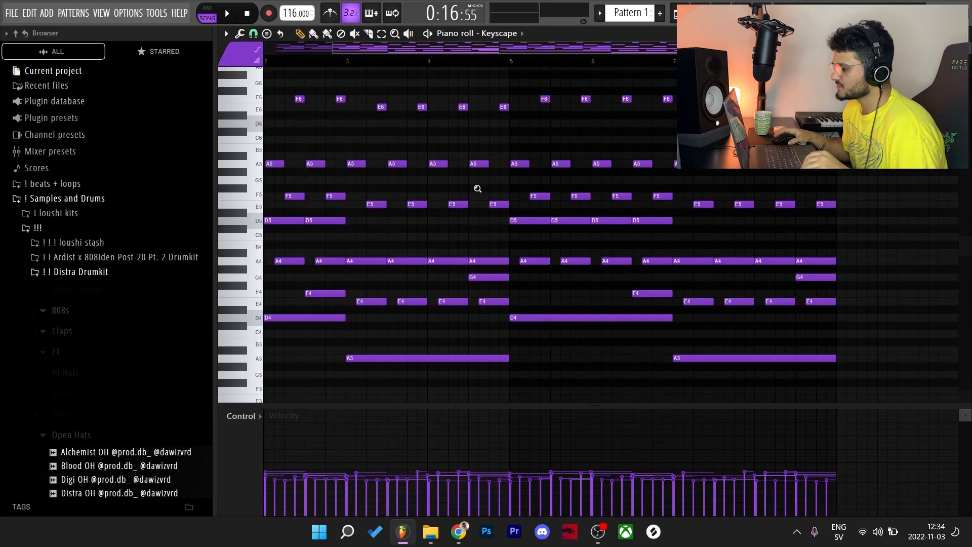
key(shift+Down)
key(shift+Down)
key(shift+Down)
key(shift+Down)
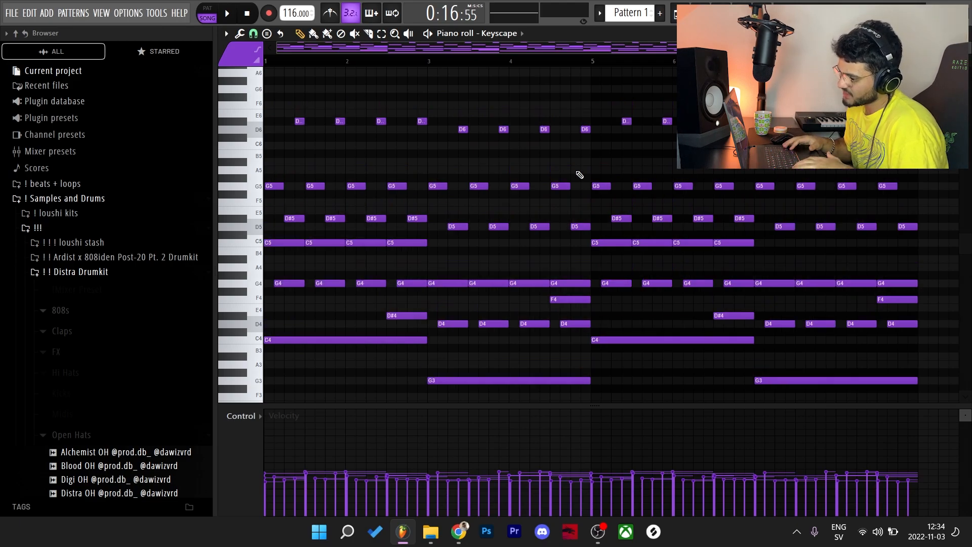
Switch off the effect slots on mixer Insert 1, used by the Keyscape channel, and return to its piano roll.
key(F6)
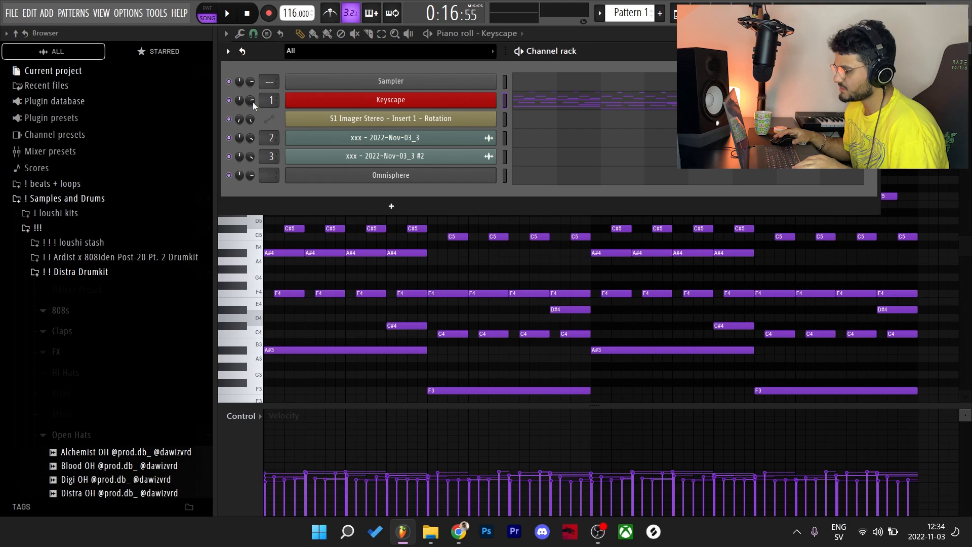
key(l)
key(F9)
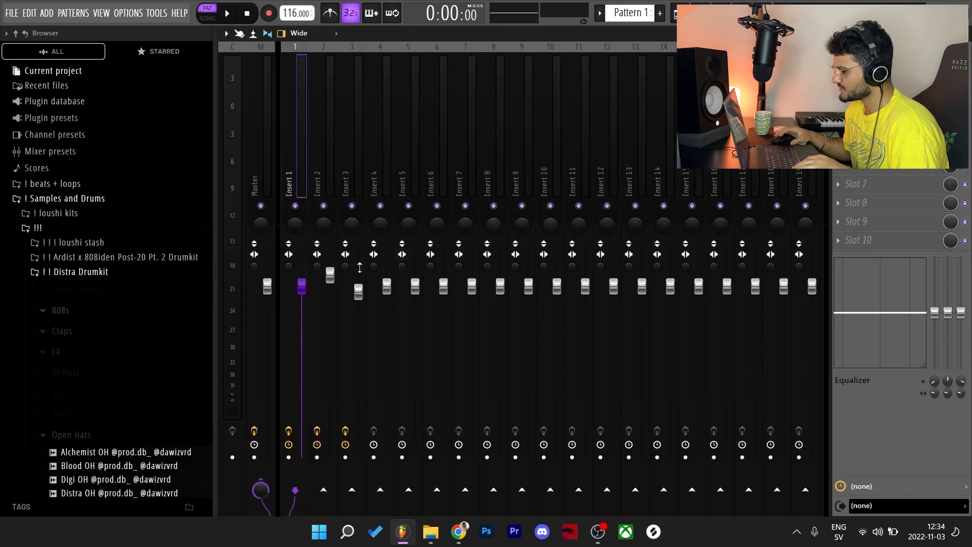
click(292, 432)
key(F9)
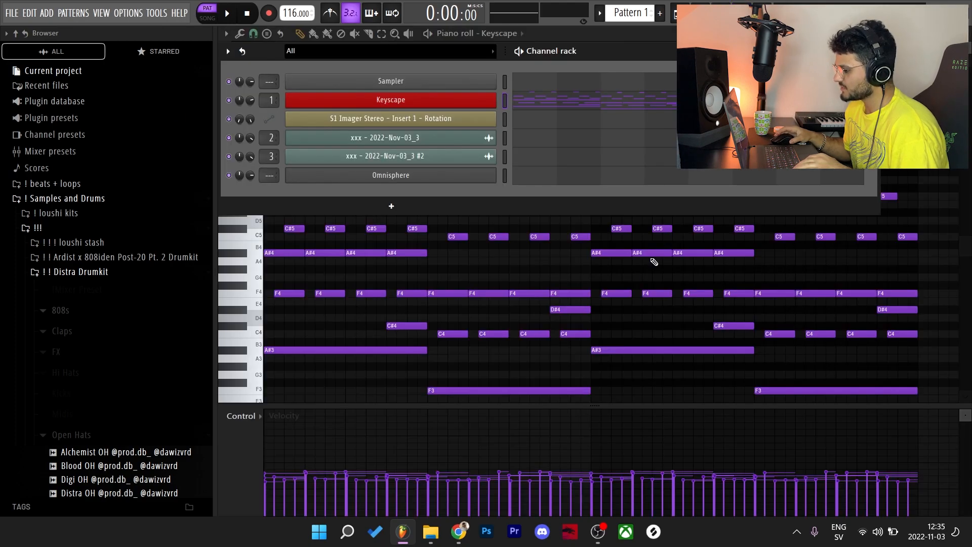
key(F6)
scroll(366, 338, down, 1)
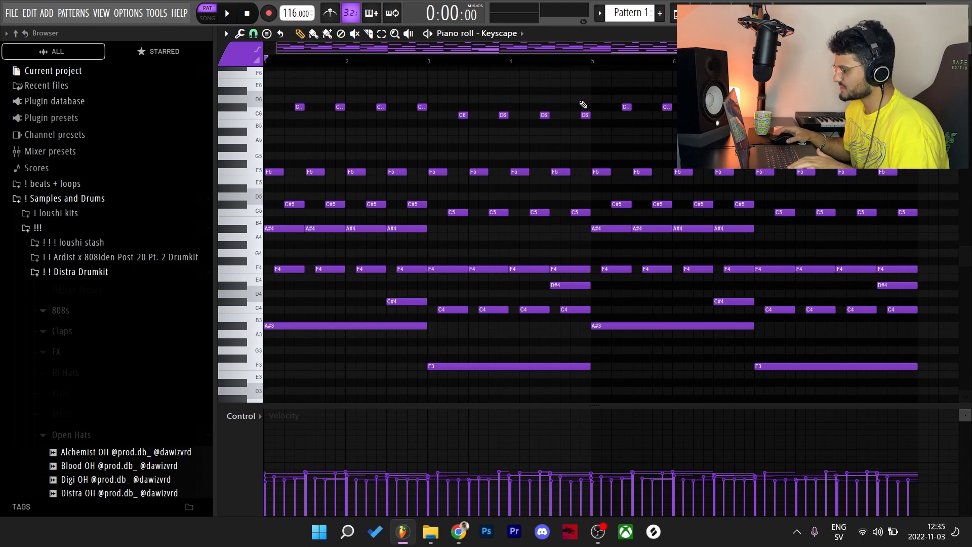
Set the piano roll's scale highlighting root to A# and play the transposed pattern.
key(F6)
key(F6)
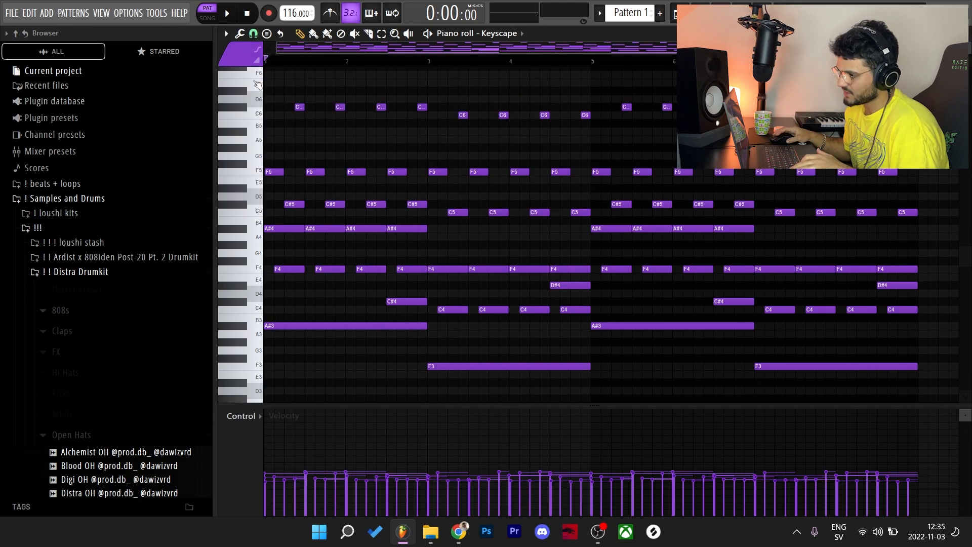
click(226, 33)
mouse_move(253, 91)
mouse_move(385, 264)
click(471, 172)
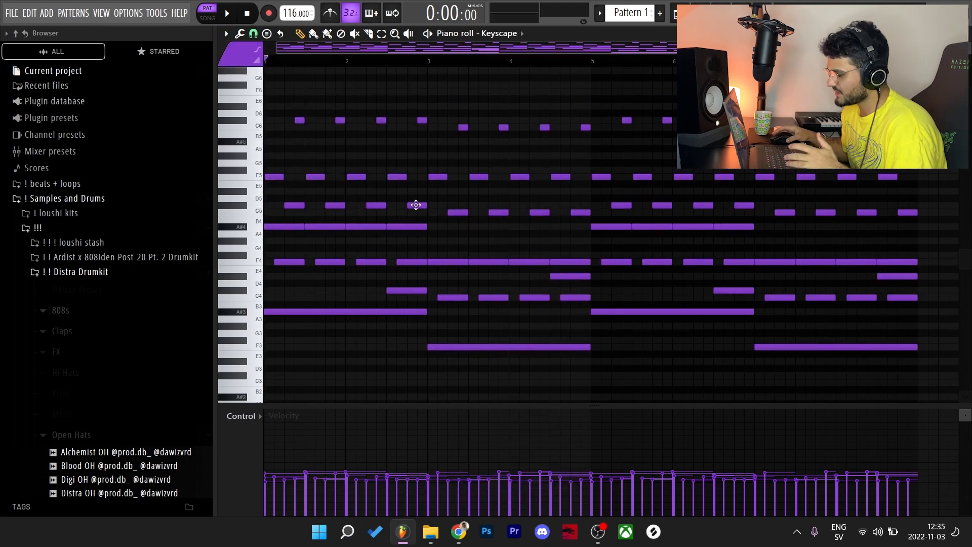
key(space)
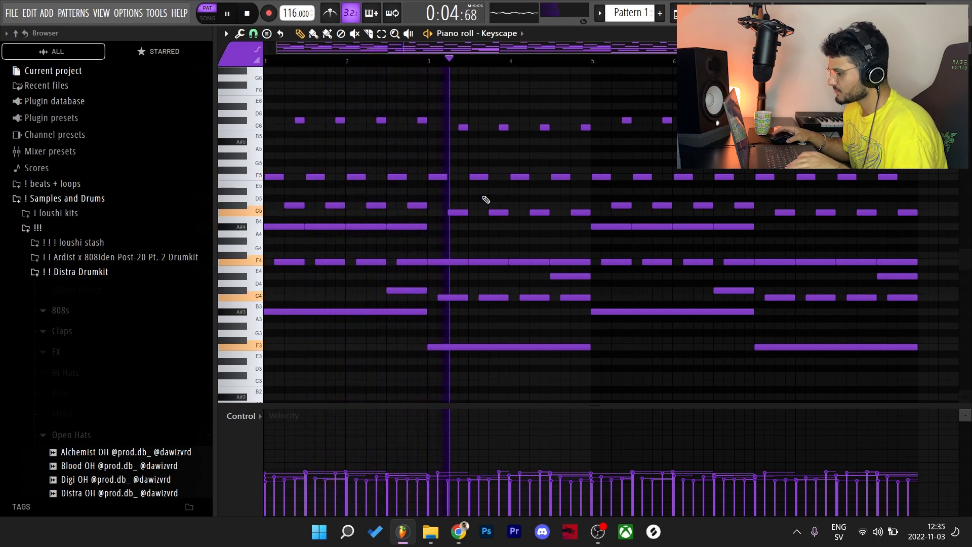
key(space)
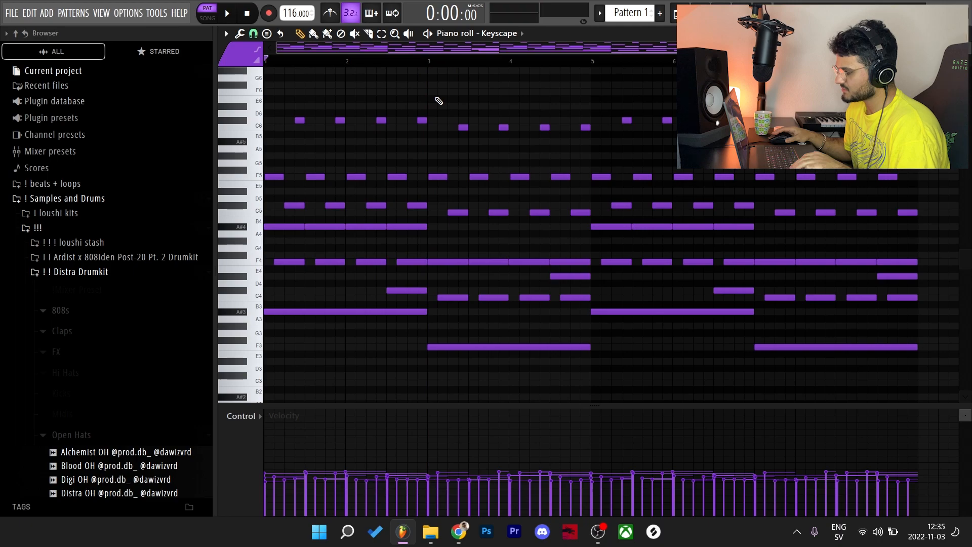
Delete all notes from bar 3 onward in the Keyscape piano roll.
drag(437, 99, 937, 293)
key(Delete)
drag(430, 119, 947, 398)
key(Delete)
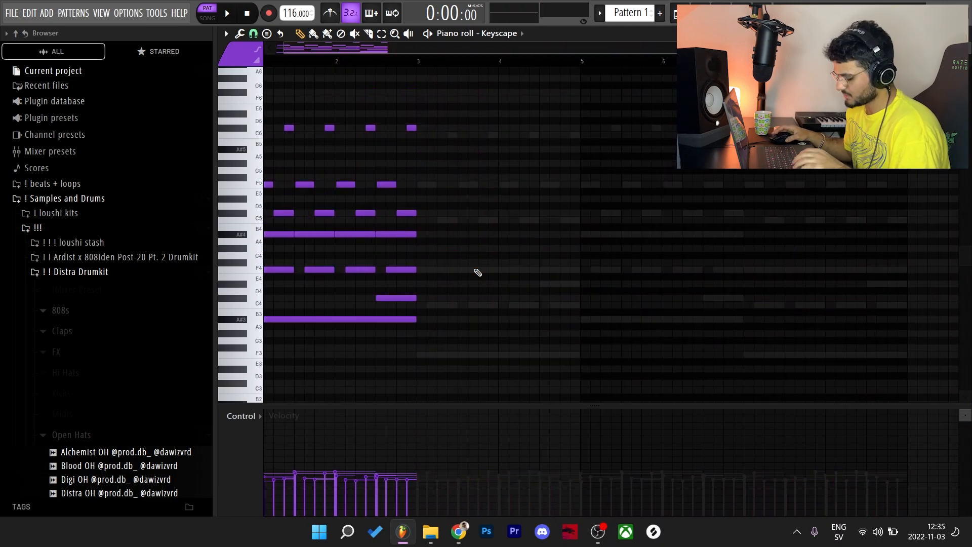
Delete the low A#3 and C#4 notes and every repetition after the first half-bar figure.
scroll(420, 316, up, 2)
right_click(372, 310)
right_click(493, 289)
scroll(363, 186, up, 1)
mouse_move(676, 303)
mouse_down()
mouse_move(452, 95)
mouse_move(343, 66)
mouse_up()
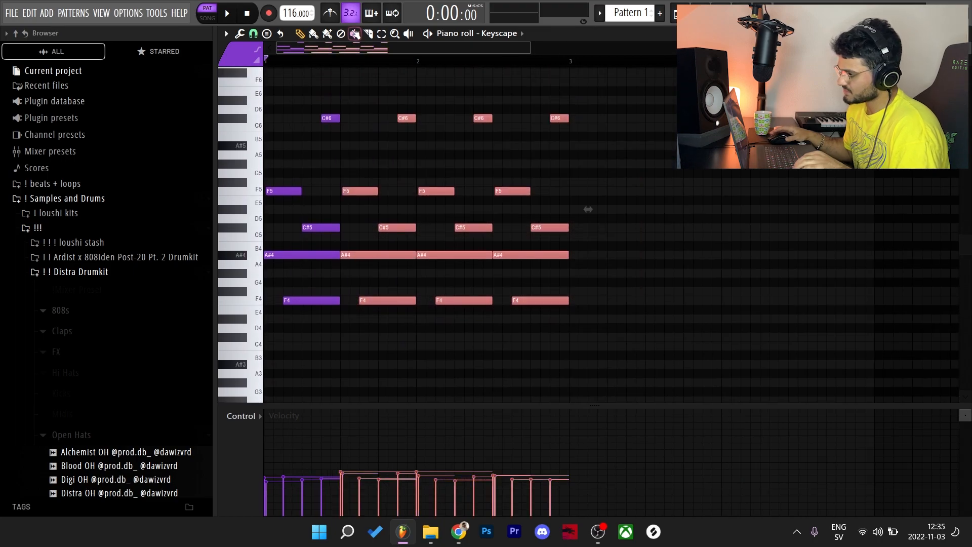
key(Delete)
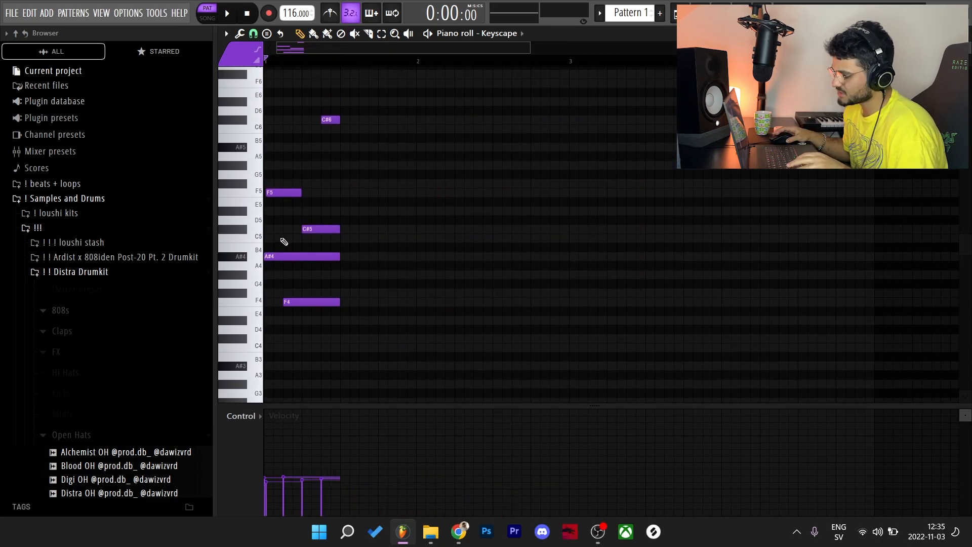
drag(305, 229, 266, 228)
drag(316, 240, 292, 191)
mouse_move(300, 193)
mouse_down()
mouse_move(359, 211)
mouse_move(288, 196)
mouse_move(288, 251)
mouse_move(292, 208)
mouse_up()
drag(291, 207, 342, 231)
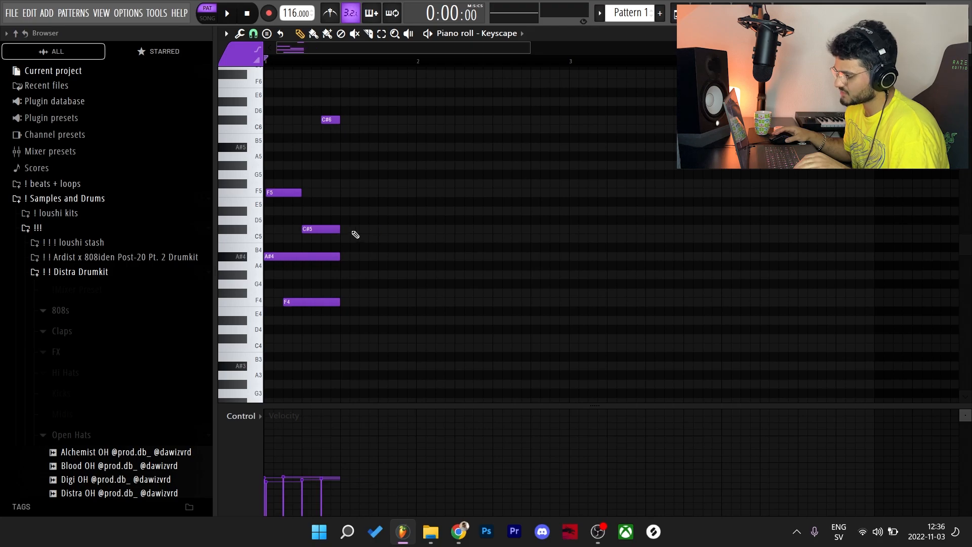
Try the half-bar figure without its F4 and C#6 notes, then undo their removal.
right_click(332, 302)
right_click(332, 120)
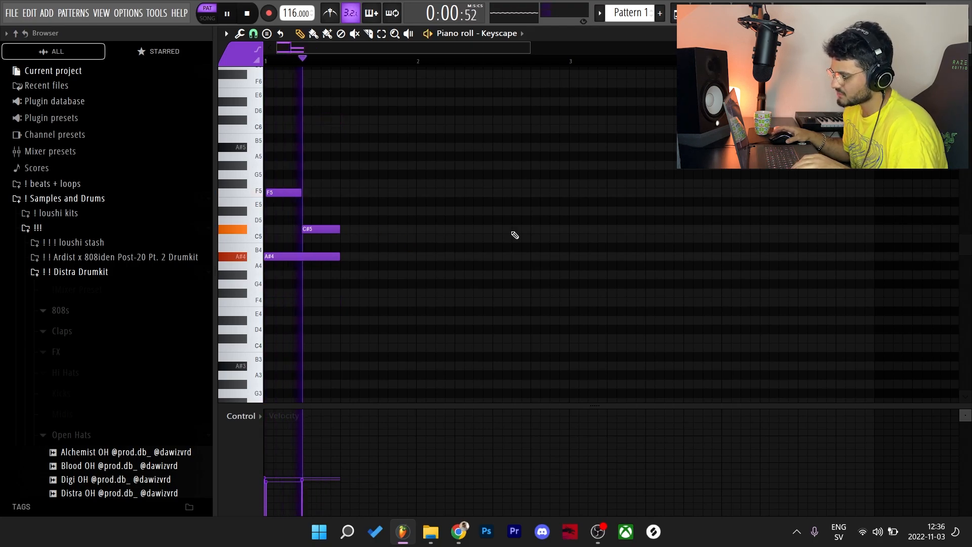
key(space)
key(ctrl+z)
key(ctrl+z)
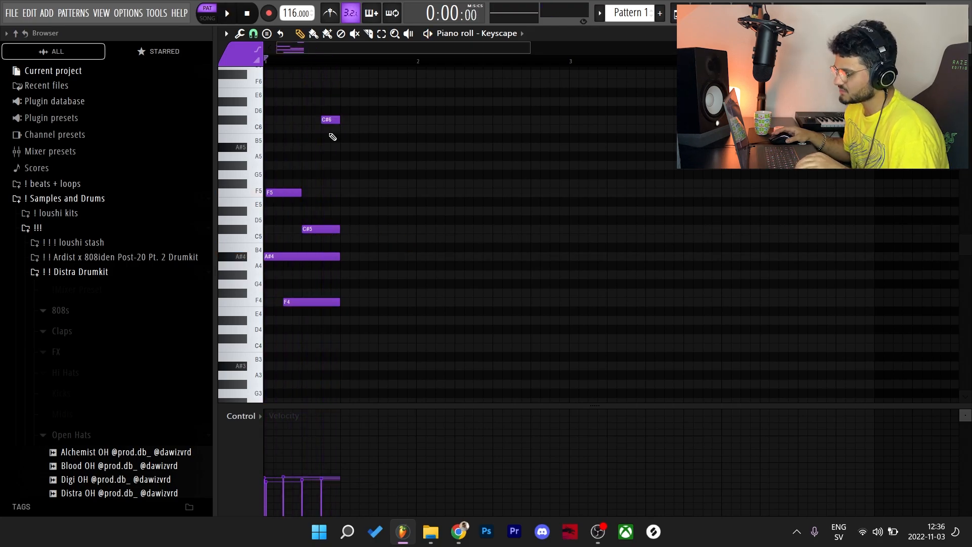
Select the F4 note and play the complete half-bar figure.
click(322, 302)
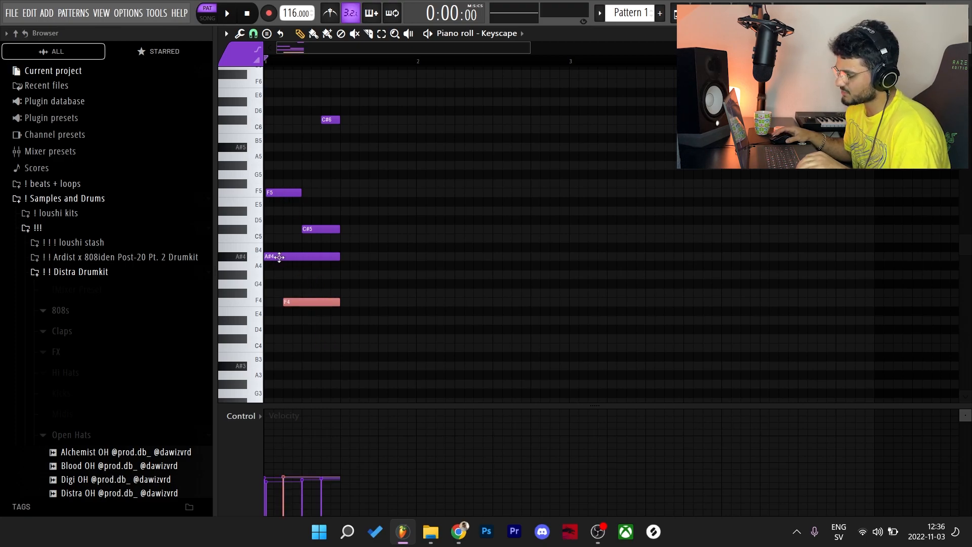
key(space)
key(space)
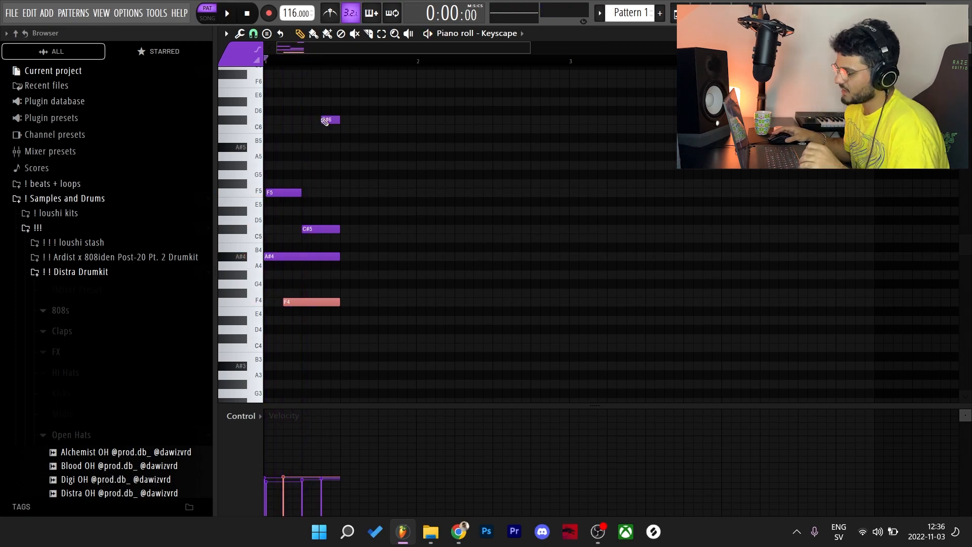
Duplicate the half-bar figure three times to fill bars 1 and 2, and play it.
drag(274, 170, 336, 314)
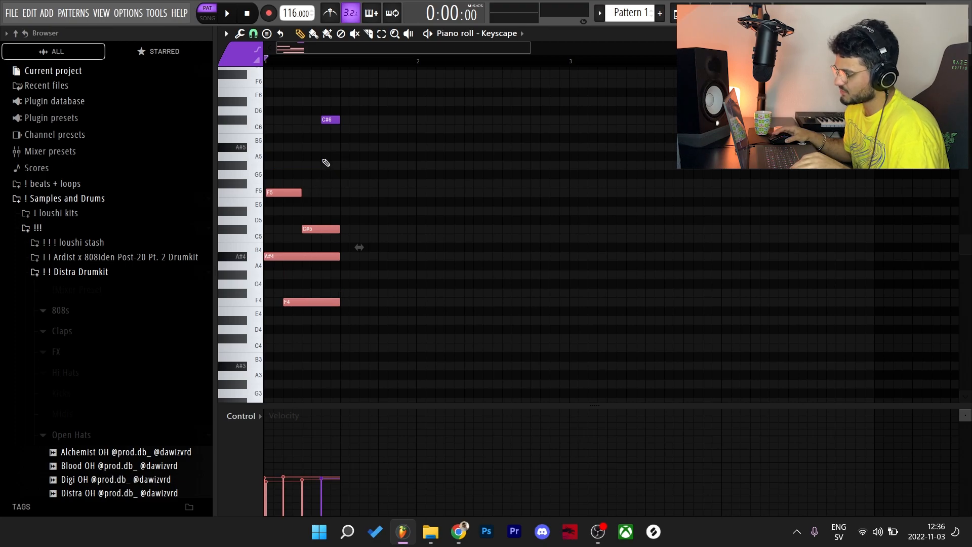
drag(274, 176, 357, 323)
key(space)
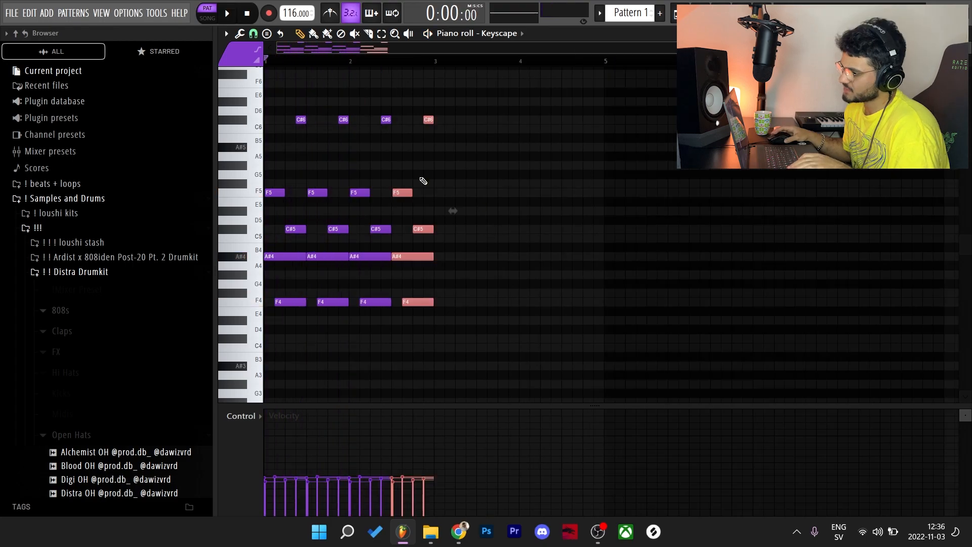
Select all notes in bars 1 and 2 and duplicate them into bars 3 and 4.
ctrl+click(424, 181)
drag(266, 99, 439, 332)
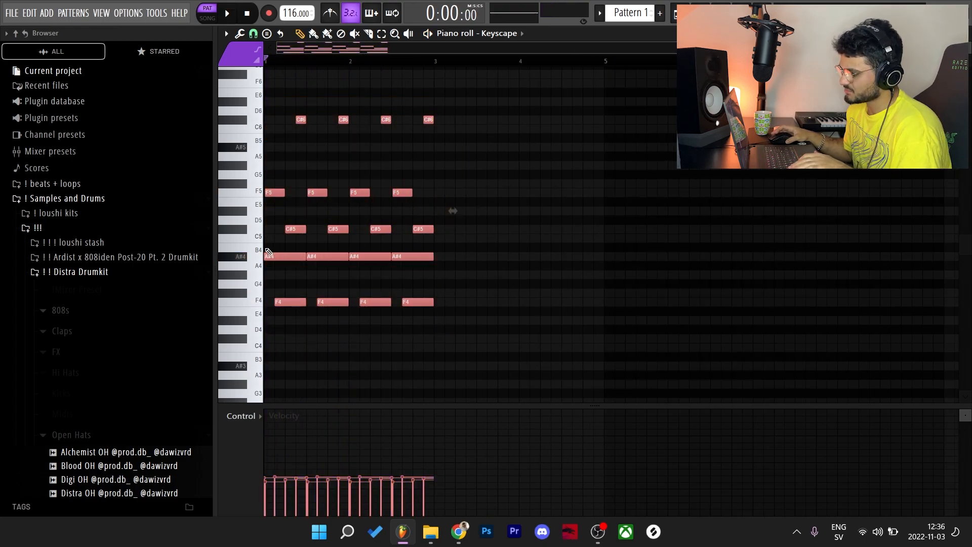
ctrl+scroll(269, 252, up, 5)
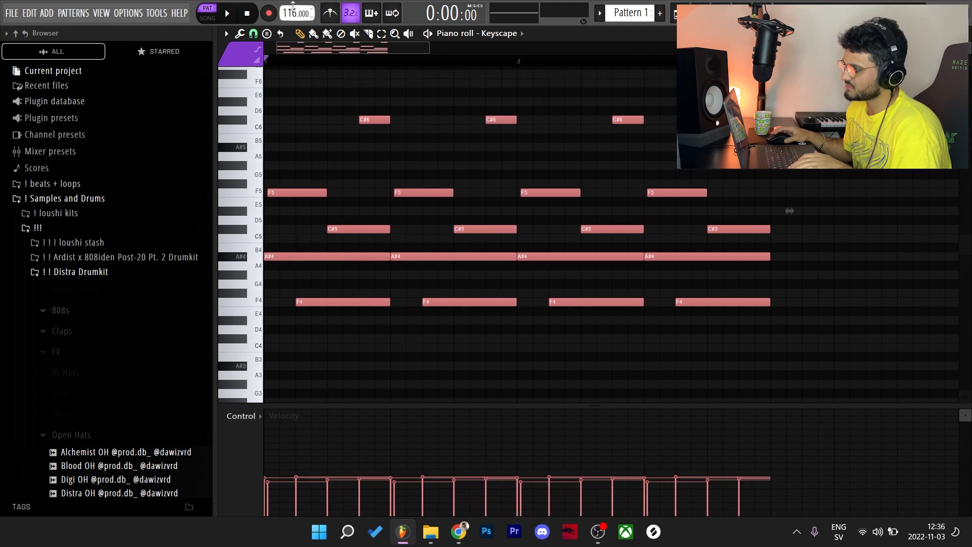
ctrl+scroll(281, 228, down, 4)
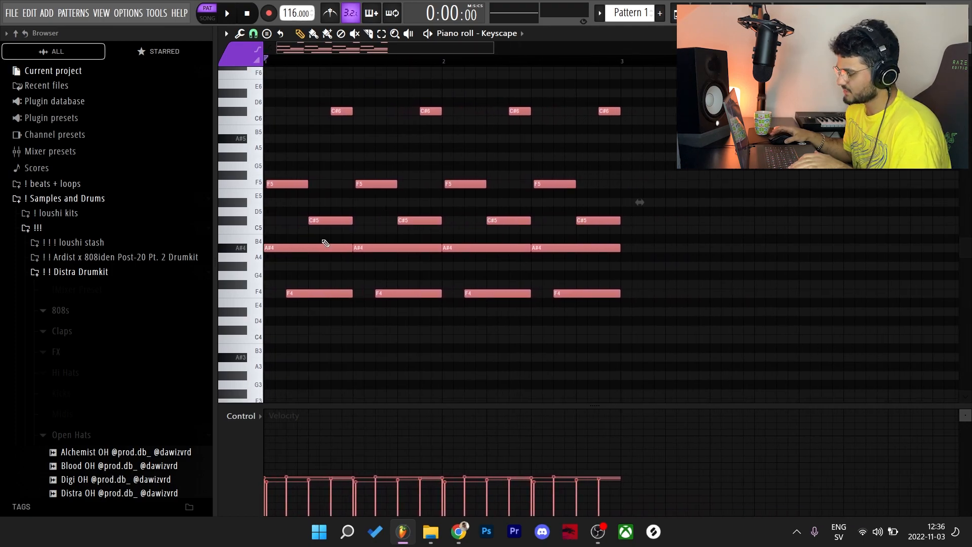
ctrl+right_click(489, 112)
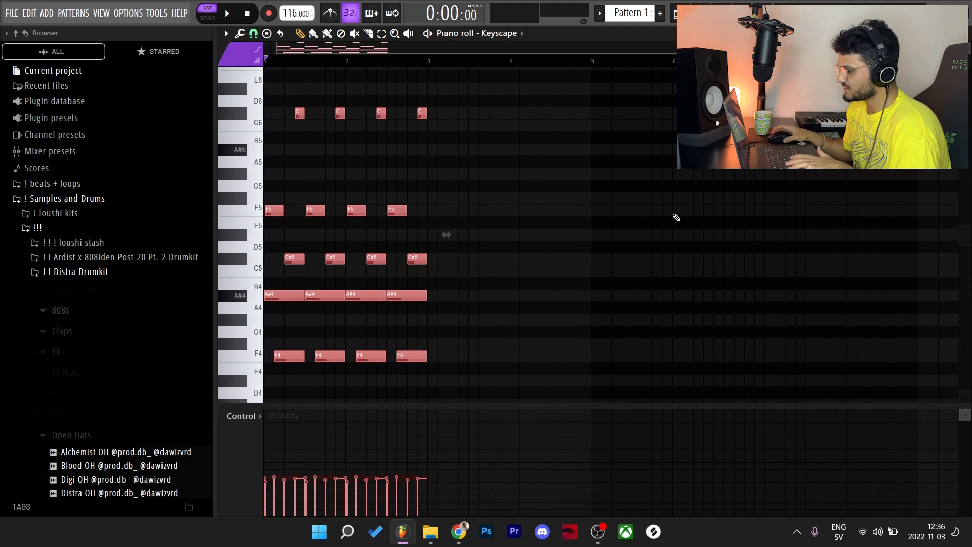
key(ctrl+b)
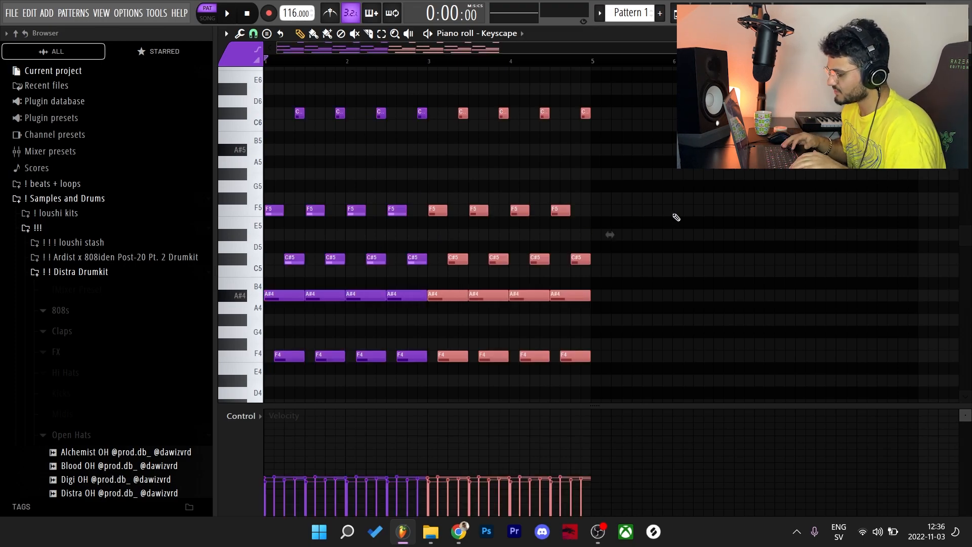
Transpose the duplicated notes in bars 3 and 4 down five semitones, from A# to F.
key(Down)
key(Down)
key(Down)
key(Down)
key(Down)
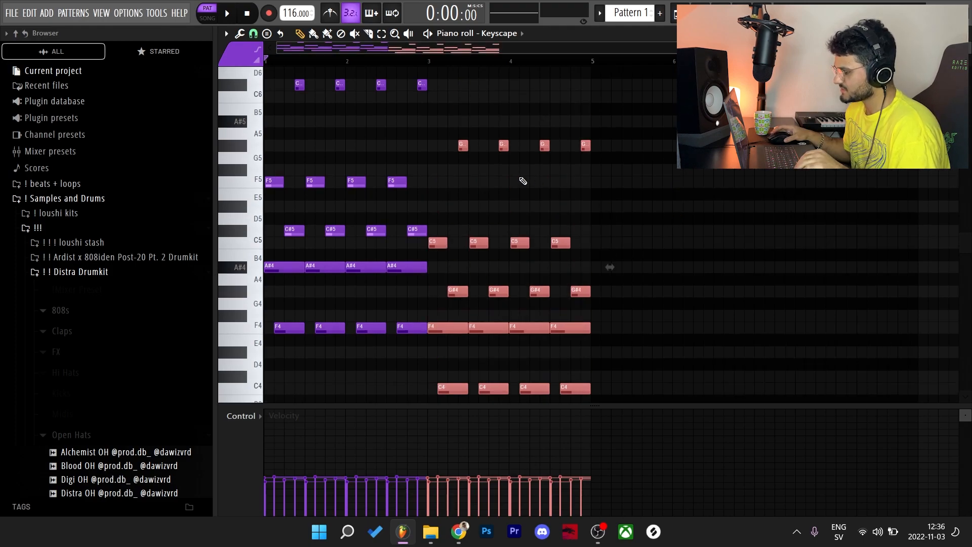
Raise the four G#5 notes in bars 3 and 4 by four semitones to C6.
scroll(482, 186, up, 2)
alt+scroll(436, 188, down, 1)
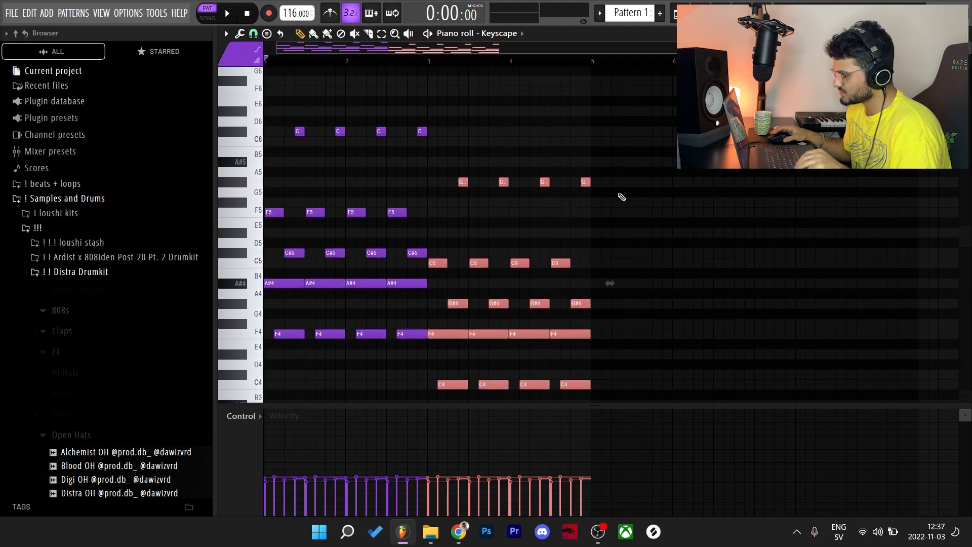
ctrl+drag(620, 194, 427, 180)
key(Up)
key(Up)
key(Up)
key(Up)
Raise the four G#4 notes in bars 3 and 4 by four semitones to C5 and clear the selection.
ctrl+drag(439, 302, 592, 305)
key(Up)
key(Up)
key(Up)
key(Up)
key(ctrl+d)
Raise the four C5 notes that start each half bar of bars 3 and 4 by five semitones to F5.
ctrl+click(559, 263)
ctrl+click(518, 263)
ctrl+click(479, 263)
ctrl+click(438, 263)
key(Up)
key(Up)
key(Up)
key(Up)
key(Up)
scroll(700, 278, up, 2)
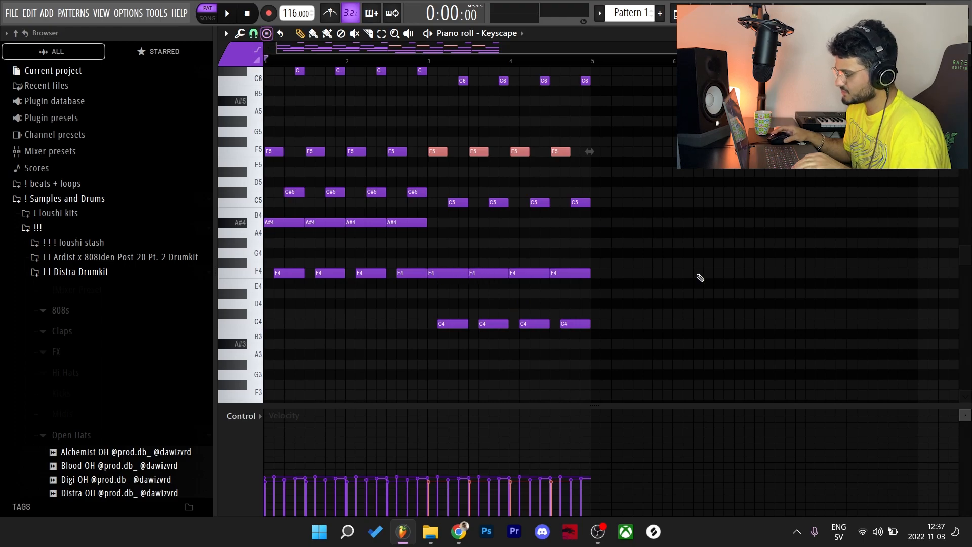
Draw a sustained F4, G#4 and C5 chord extending across the notes of bars 3 and 4.
click(605, 273)
drag(624, 274, 693, 274)
click(608, 243)
click(606, 213)
drag(597, 201, 478, 270)
drag(527, 243, 653, 246)
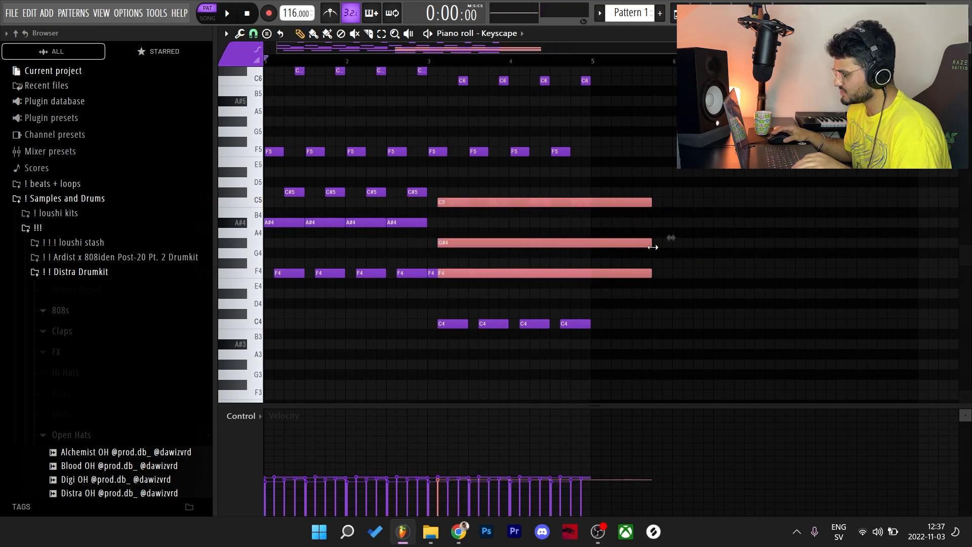
Shift the sustained chord up one octave and delete its three long notes.
key(ctrl+Down)
key(ctrl+Up)
key(ctrl+Up)
scroll(532, 232, up, 1)
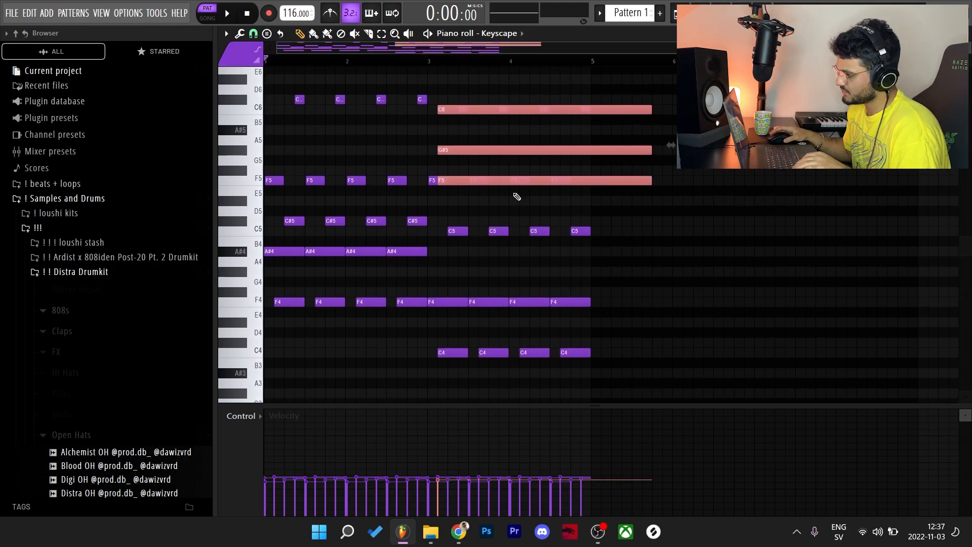
right_click(642, 104)
right_click(641, 110)
right_click(642, 151)
right_click(640, 181)
scroll(468, 126, down, 1)
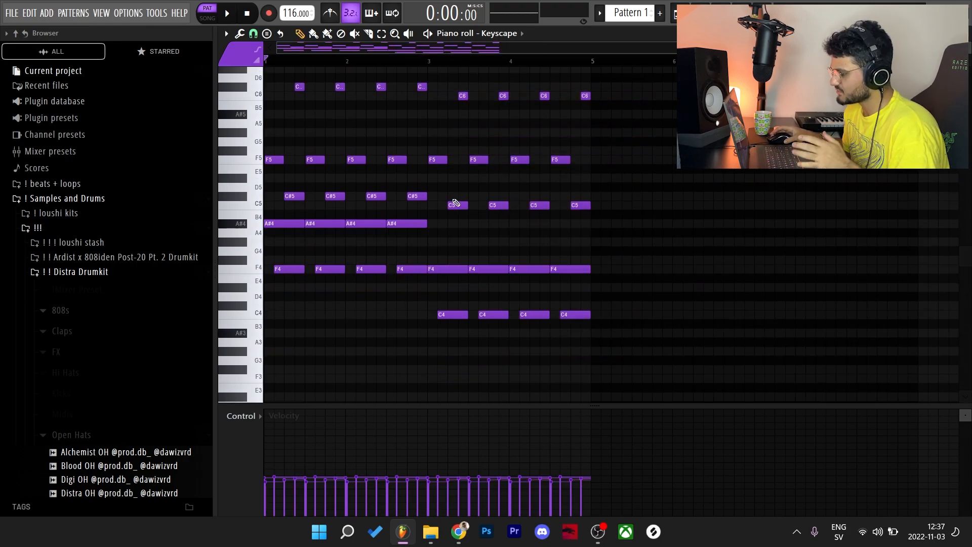
Play the four-bar pattern from the beginning.
key(space)
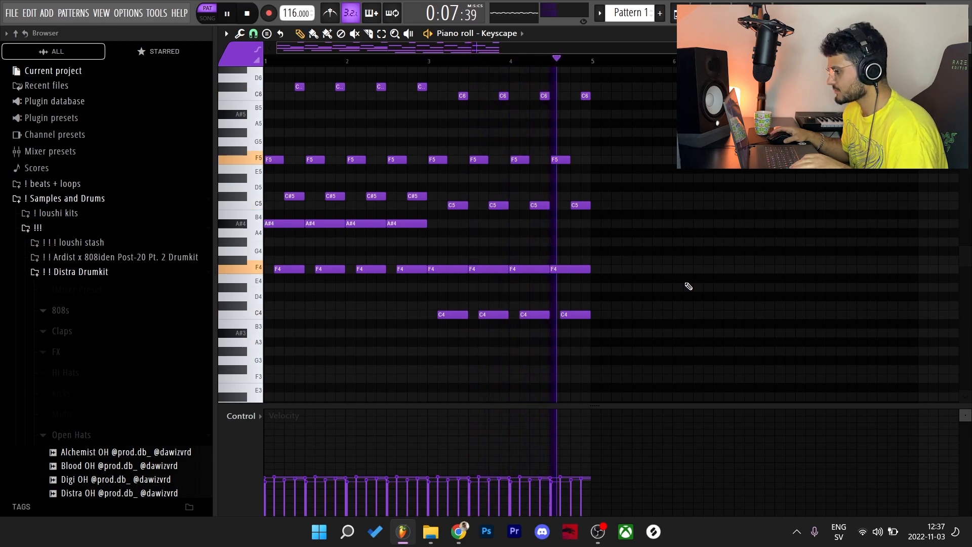
key(space)
Add an octave-lower bass line with a two-bar A#3 under bars 1 and 2 and a two-bar F3 under bars 3 and 4.
click(273, 223)
click(438, 269)
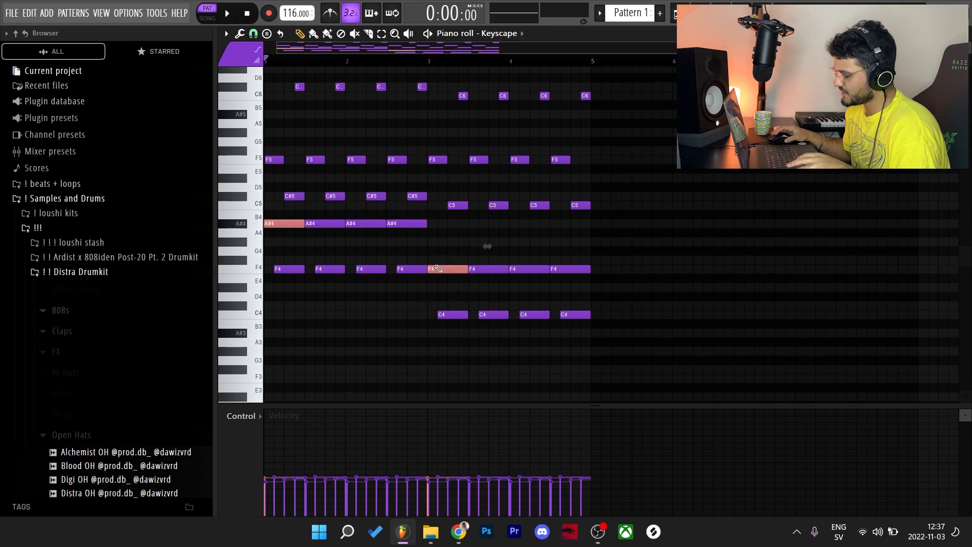
key(ctrl+Down)
scroll(242, 250, down, 2)
drag(303, 280, 415, 295)
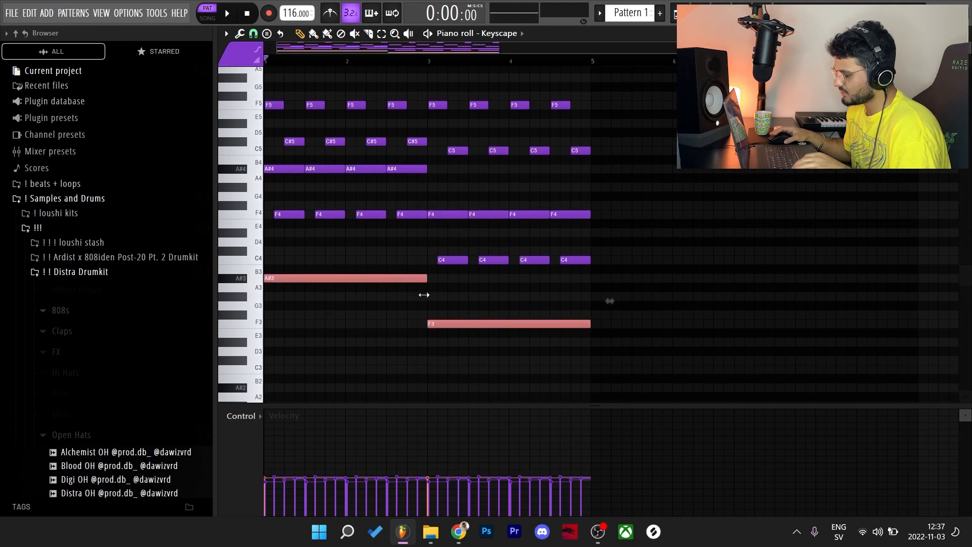
Add a half-bar C#4 at the end of bar 2 and a half-bar D#4 at the end of bar 4 while checking playback.
click(392, 247)
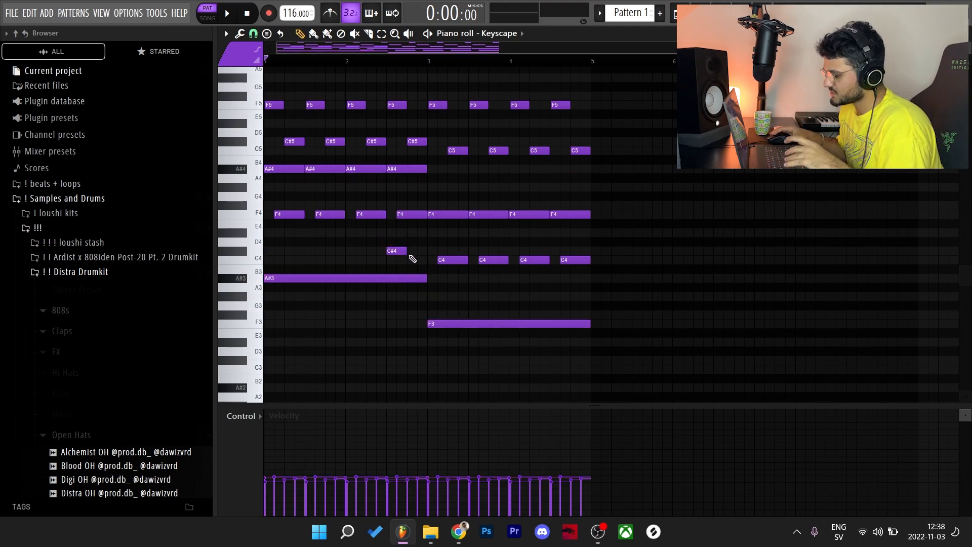
drag(416, 252, 427, 251)
key(space)
scroll(633, 278, up, 2)
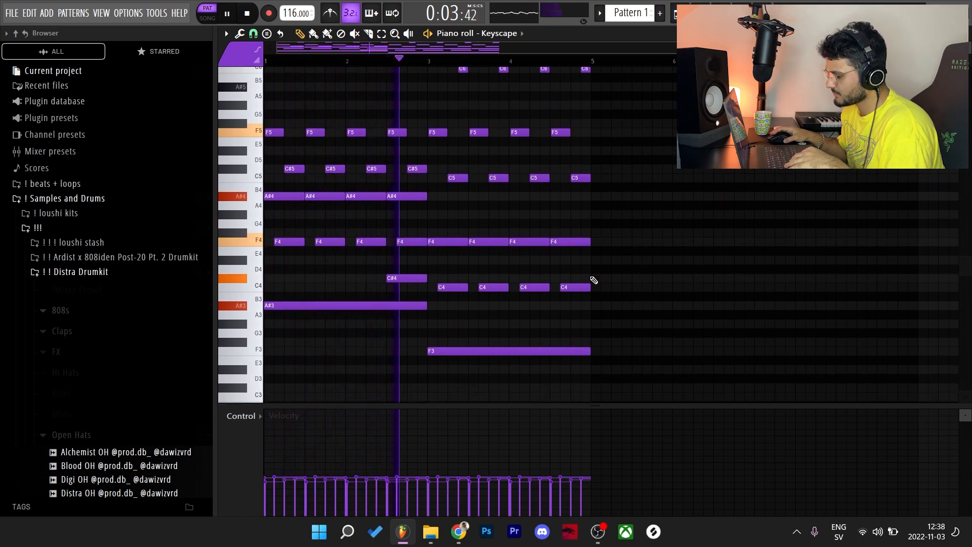
click(555, 260)
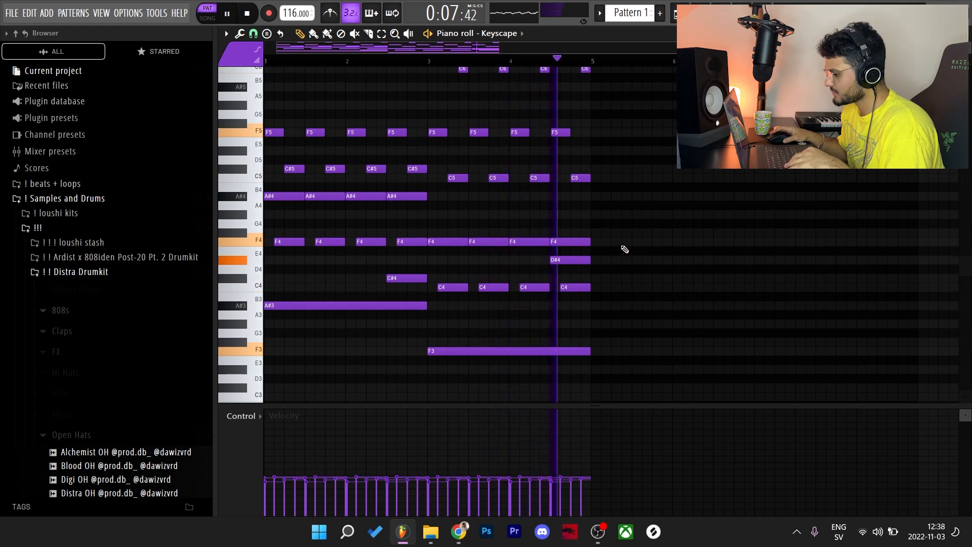
key(space)
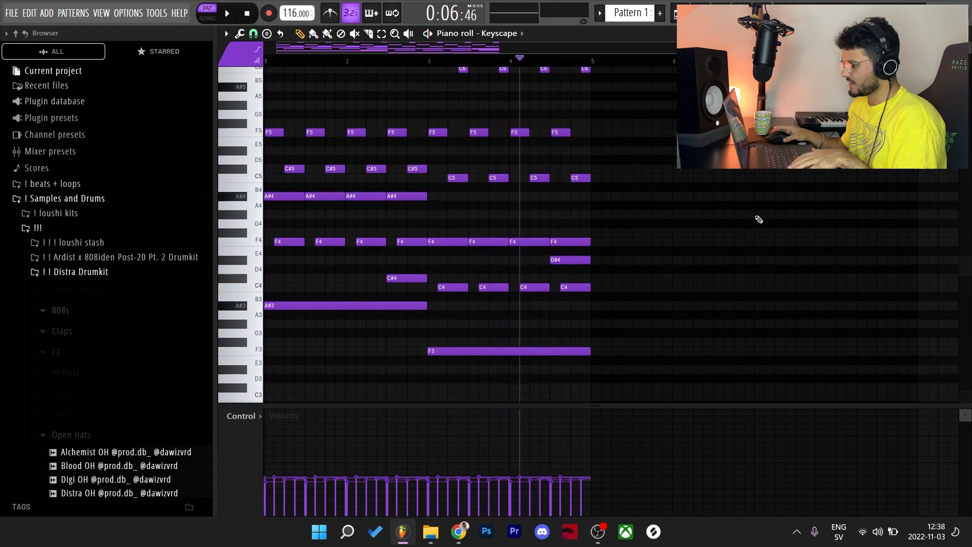
Duplicate the four-bar melody into bars 5 to 8 and clear the note selection.
key(ctrl+b)
scroll(557, 213, up, 3)
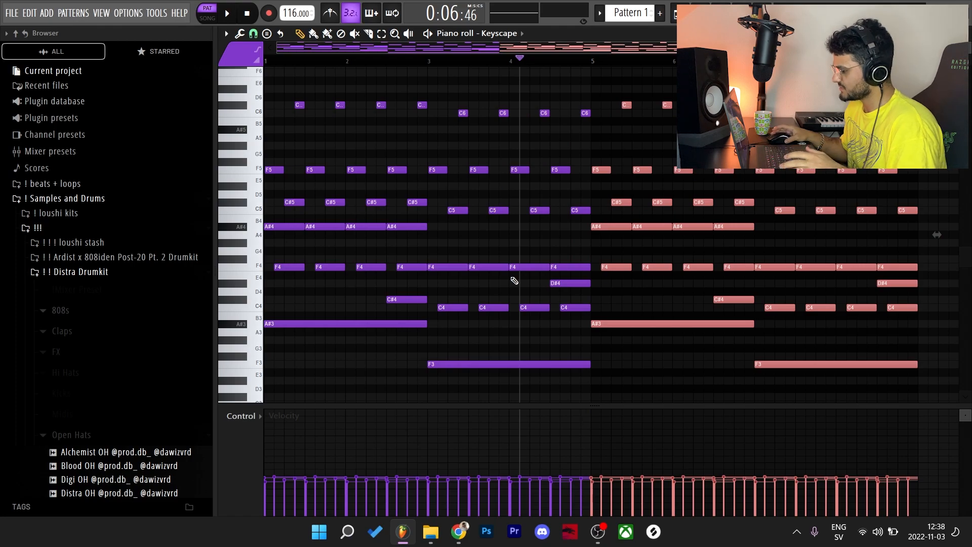
key(ctrl+d)
Cut the notes out of the Sampler channel and paste them into the Keyscape channel.
key(F6)
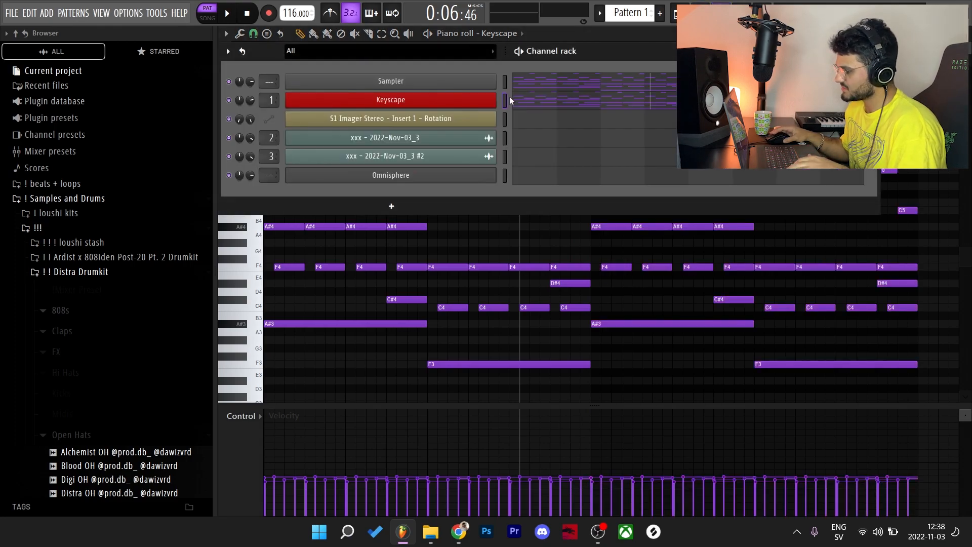
click(505, 81)
key(ctrl+x)
click(504, 101)
key(ctrl+v)
click(526, 108)
key(F7)
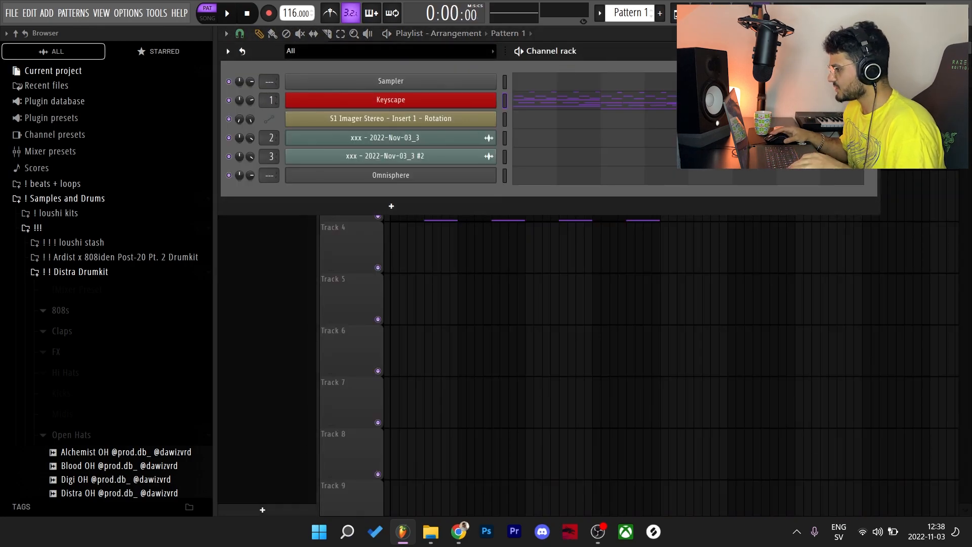
Inspect the Fruity parametric EQ 2 and S1 Imager Stereo settings on mixer Insert 1 and return to the playlist.
key(F9)
click(871, 72)
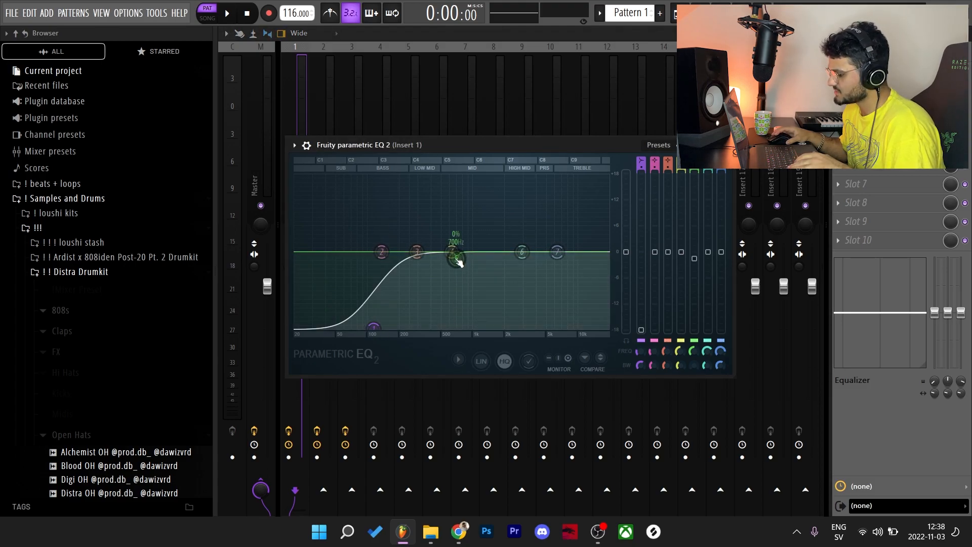
click(726, 144)
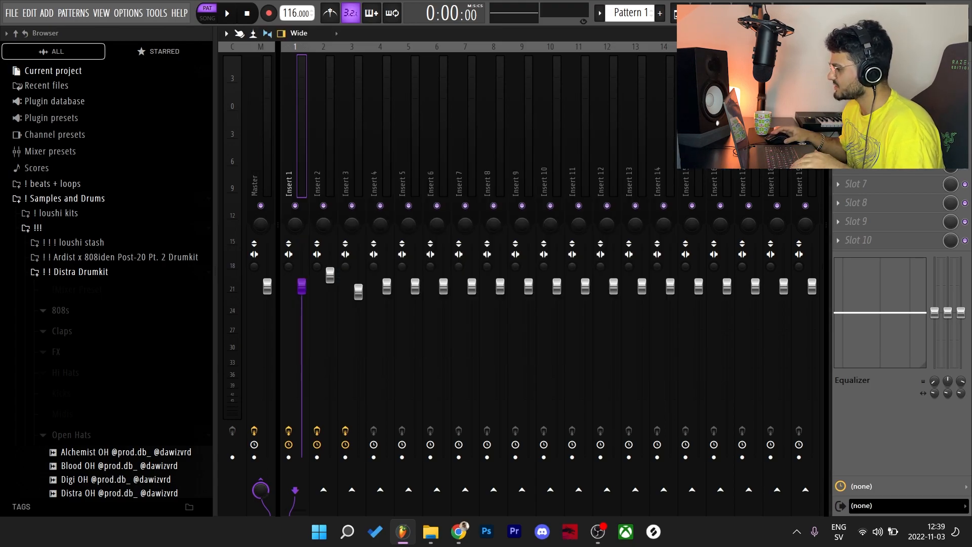
click(871, 90)
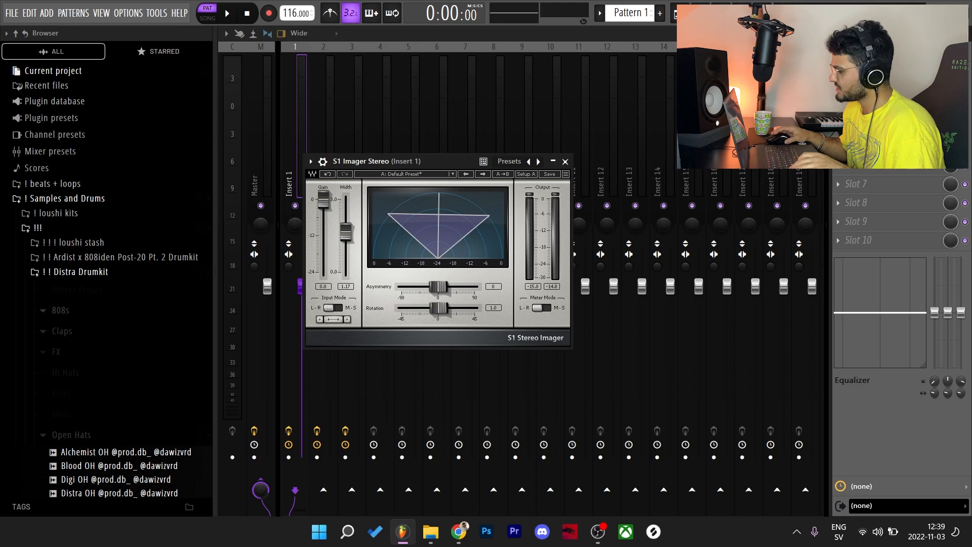
key(F5)
key(Escape)
Place the S1 Imager Rotation automation clip at bar 1 of Track 4 and repeat it beneath both Pattern 1 clips.
drag(256, 83, 405, 244)
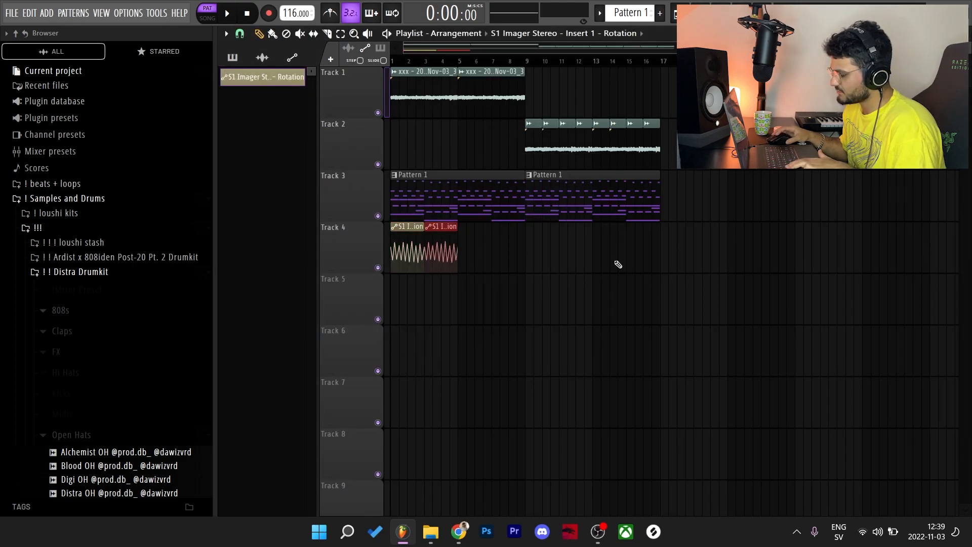
key(ctrl+b)
key(ctrl+b)
key(ctrl+b)
key(ctrl+b)
key(ctrl+b)
key(ctrl+b)
scroll(470, 310, up, 4)
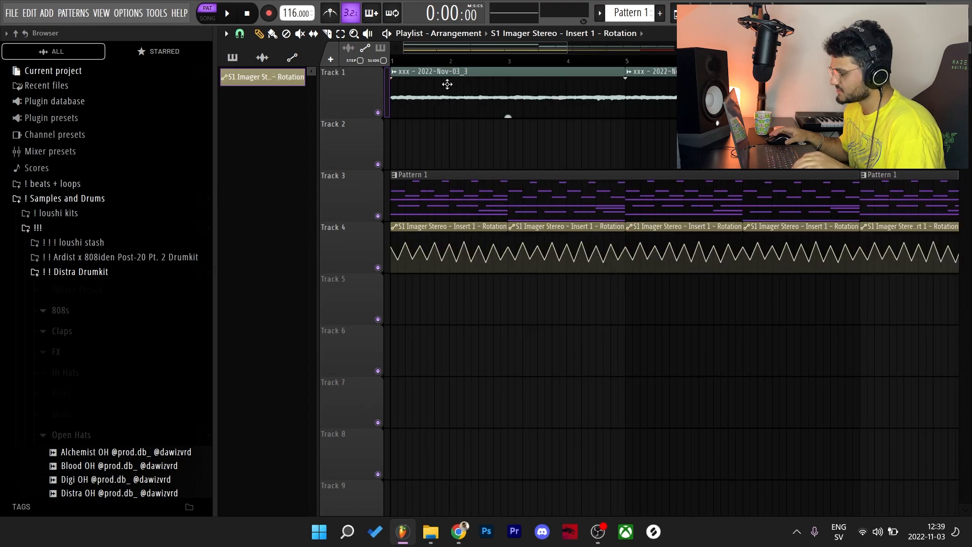
Examine the Portal preset banks and the HalfTime settings on mixer Insert 1.
key(F9)
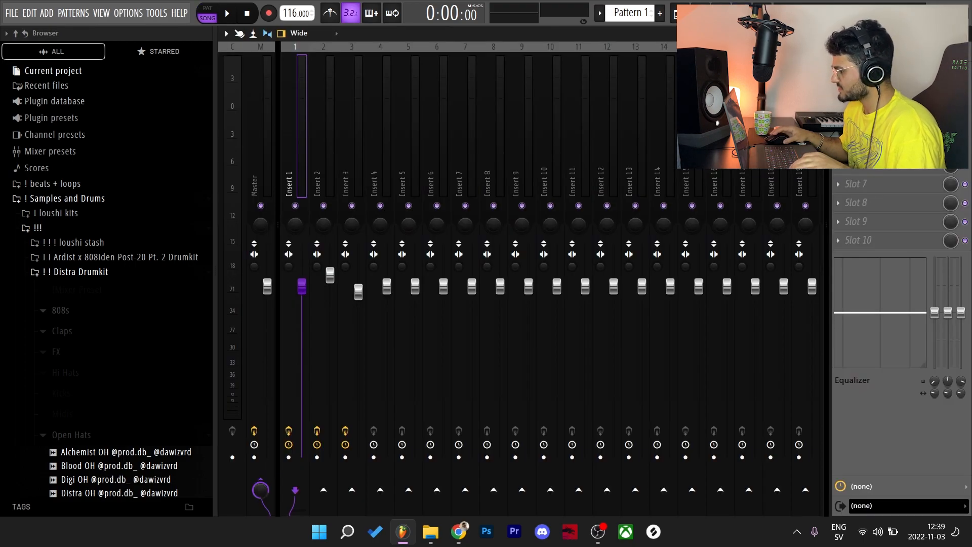
click(871, 72)
scroll(321, 415, down, 10)
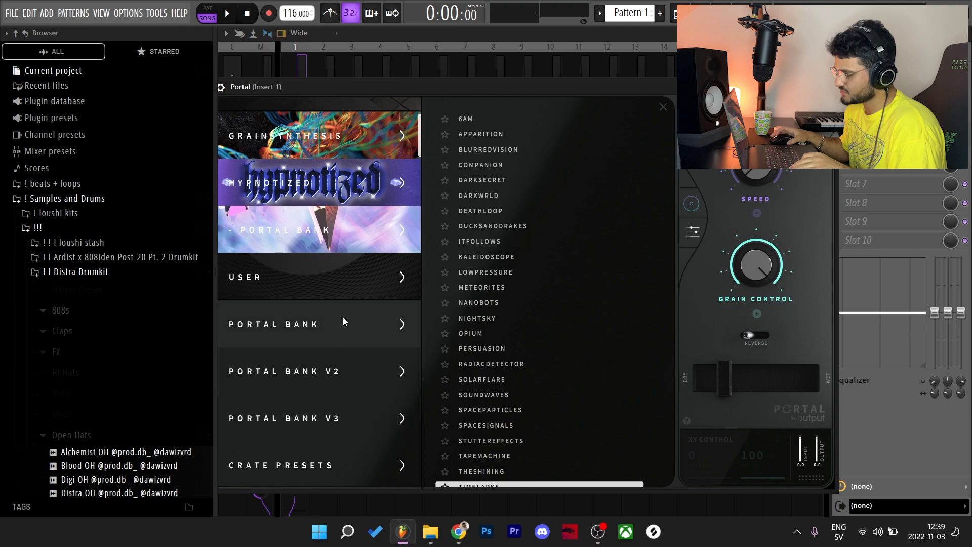
scroll(304, 304, up, 3)
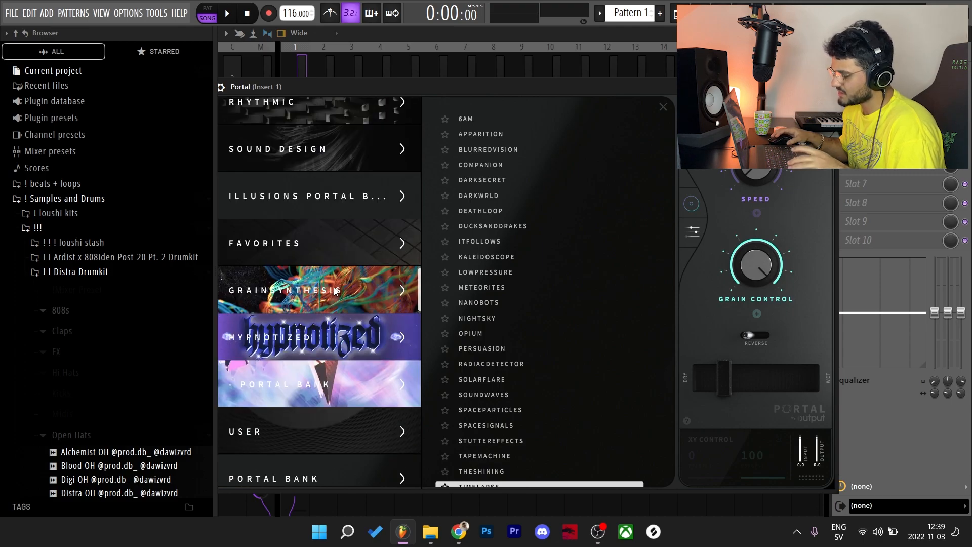
scroll(481, 375, down, 3)
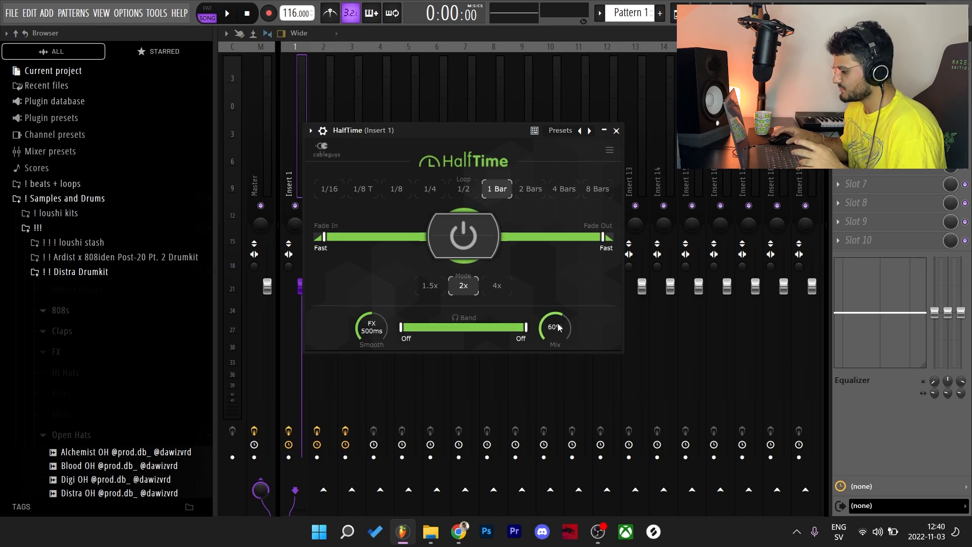
click(617, 131)
Play the Keyscape pattern and its rotation automation with the other tracks muted, and turn all tracks back on.
key(F5)
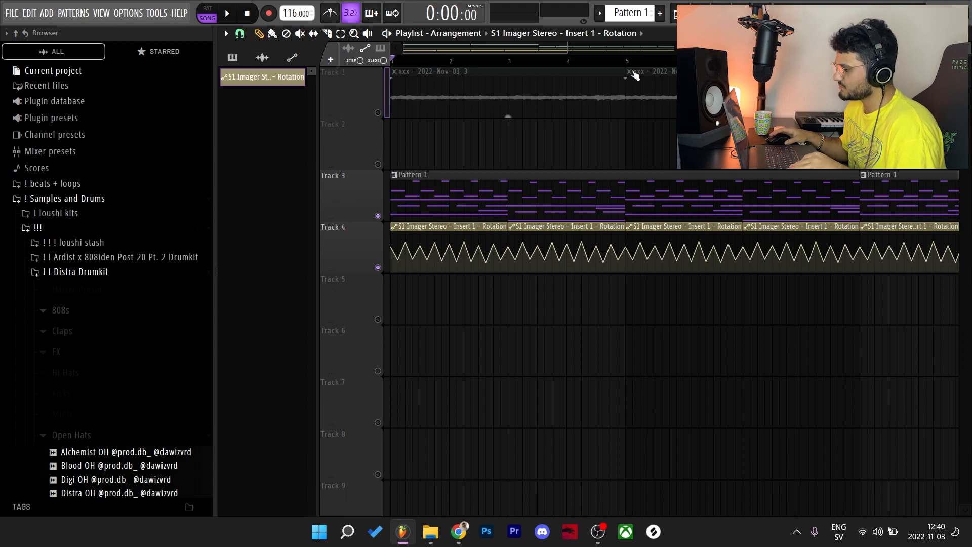
scroll(648, 152, down, 3)
key(space)
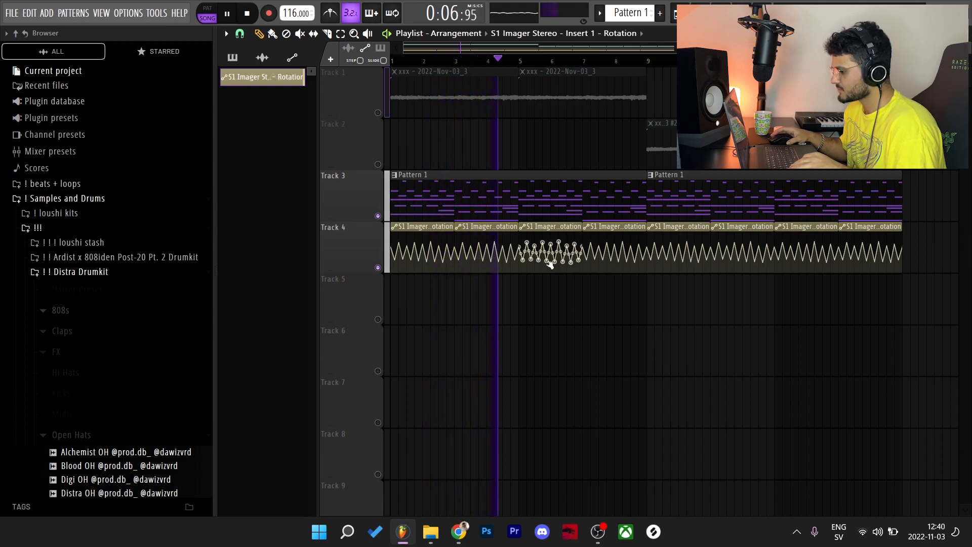
key(space)
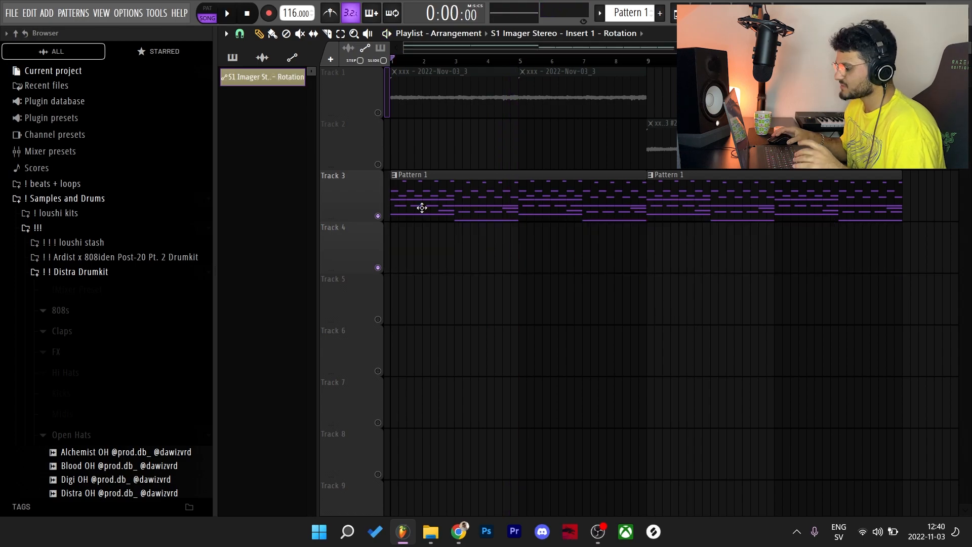
right_click(383, 213)
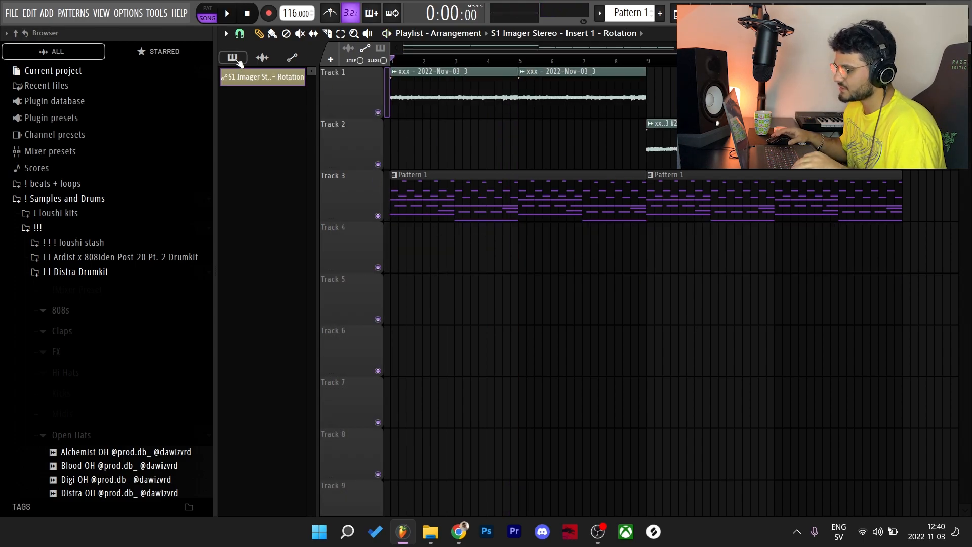
Inspect the channel settings of the first audio clip on Track 1 and the parametric EQ on its mixer Insert 2.
click(263, 57)
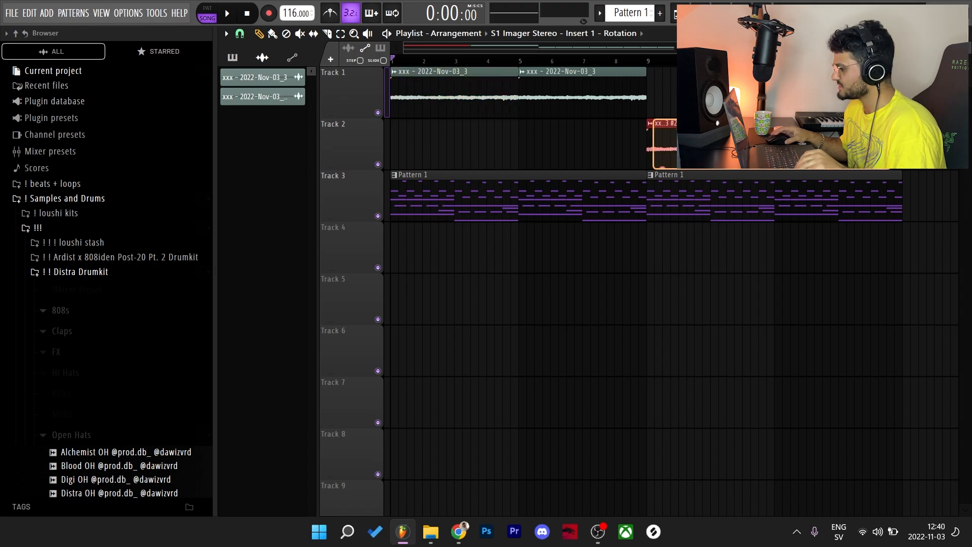
double_click(447, 89)
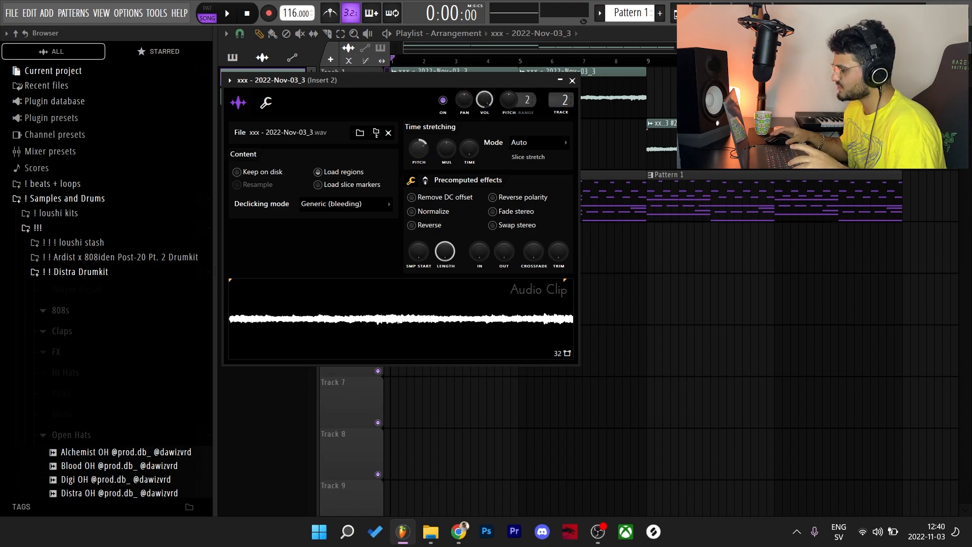
key(F9)
click(878, 71)
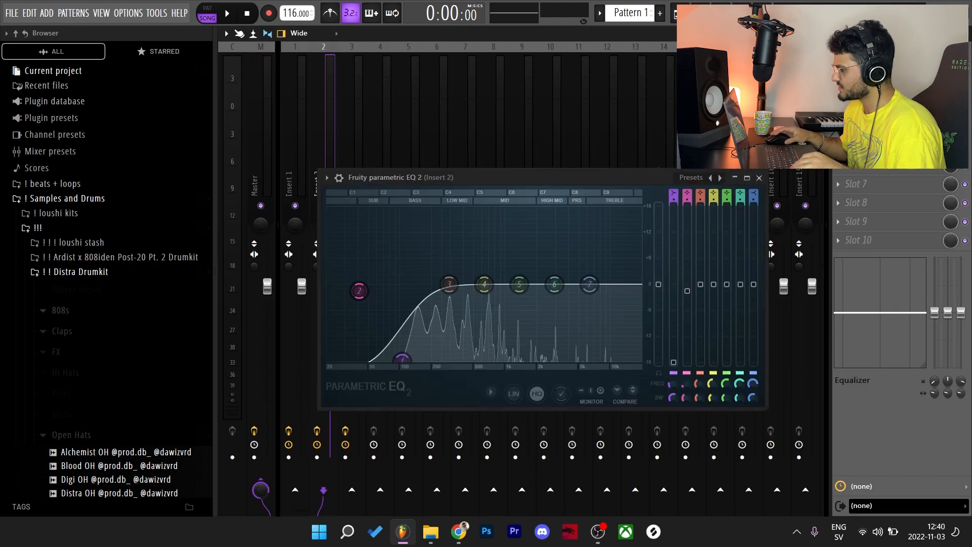
key(F9)
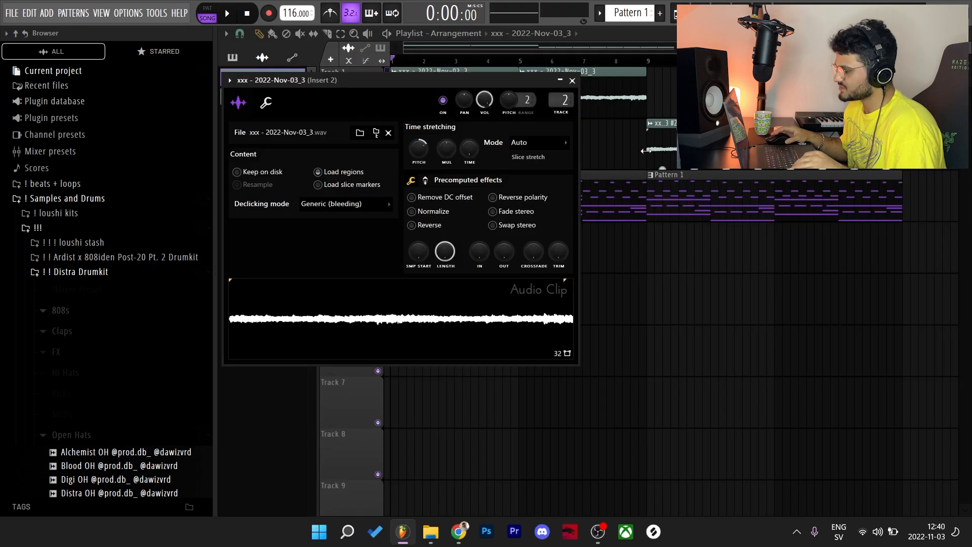
click(572, 80)
key(F6)
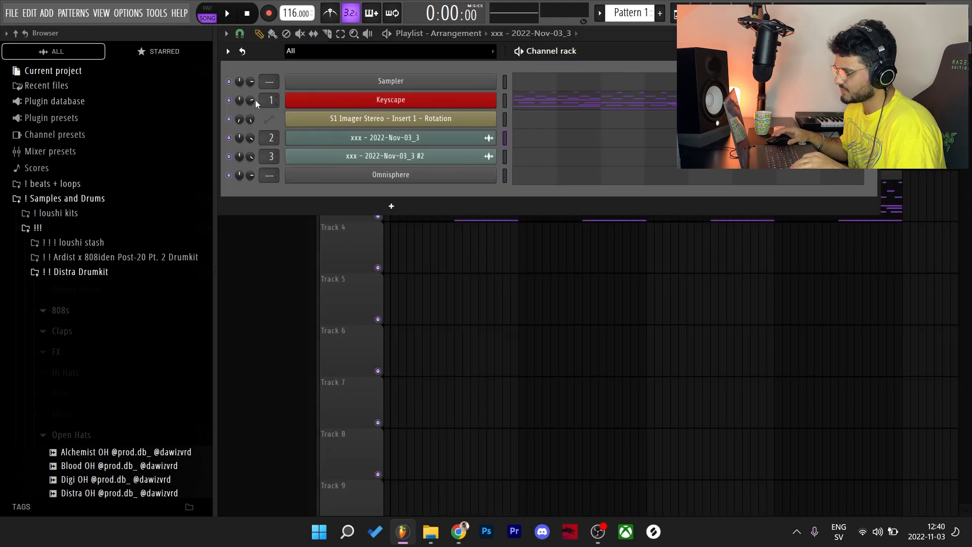
key(F6)
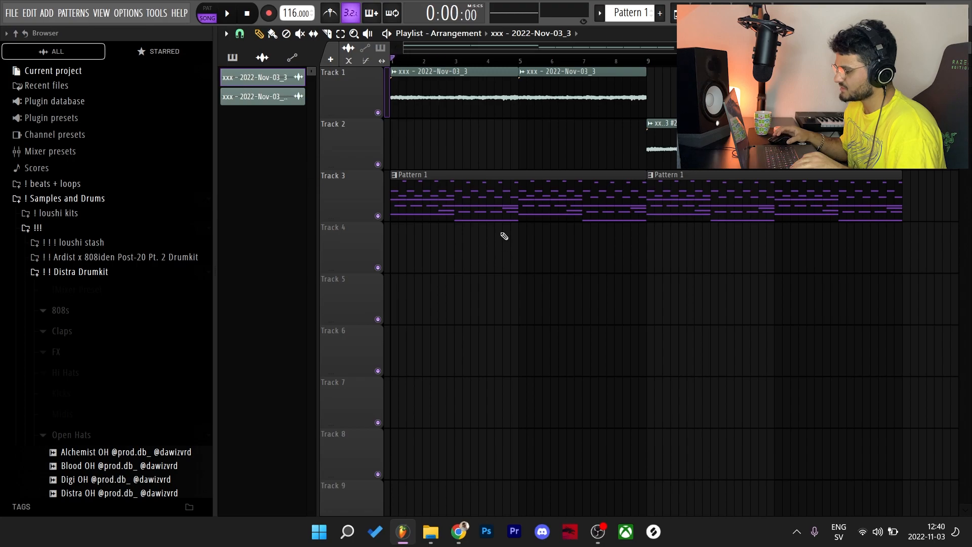
Play the arrangement from the beginning with the Track 1 audio layered under the Keyscape pattern.
key(space)
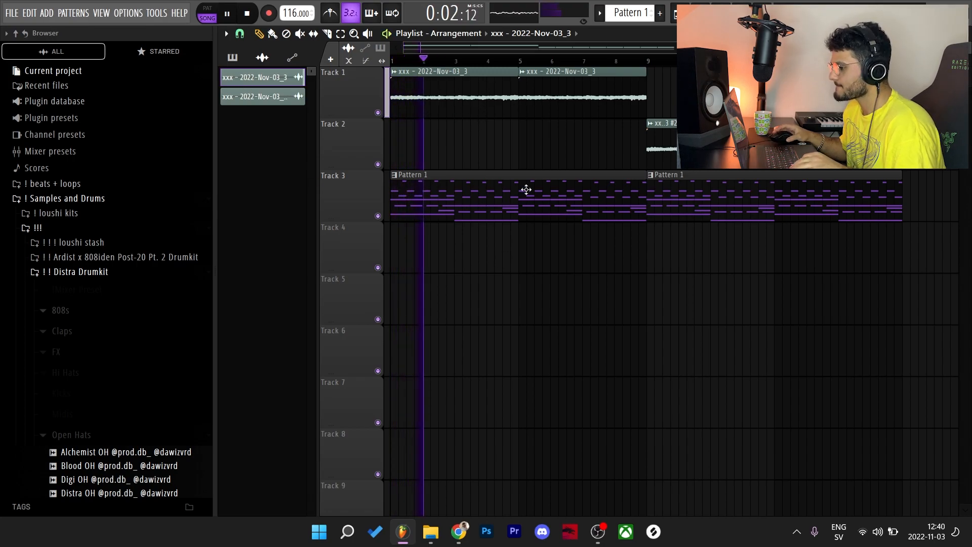
scroll(665, 60, down, 1)
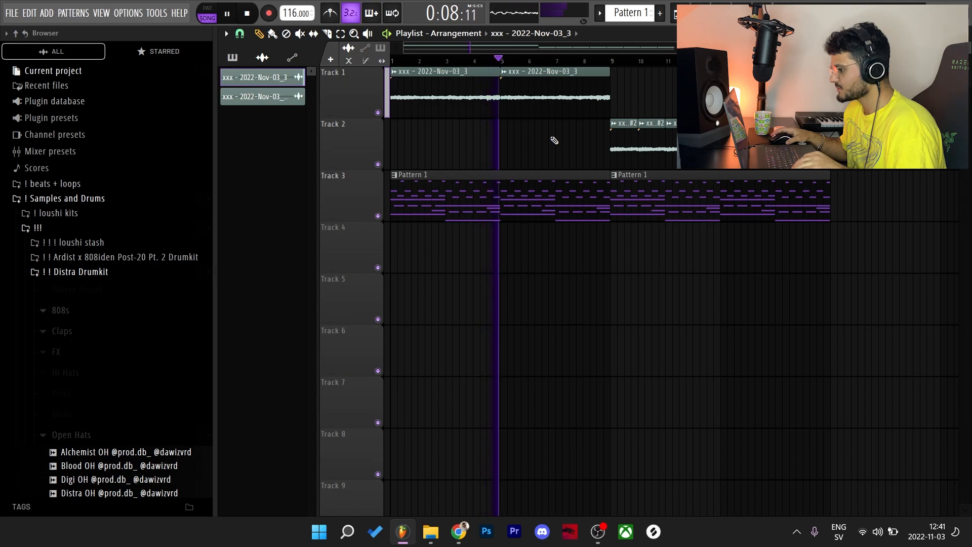
key(space)
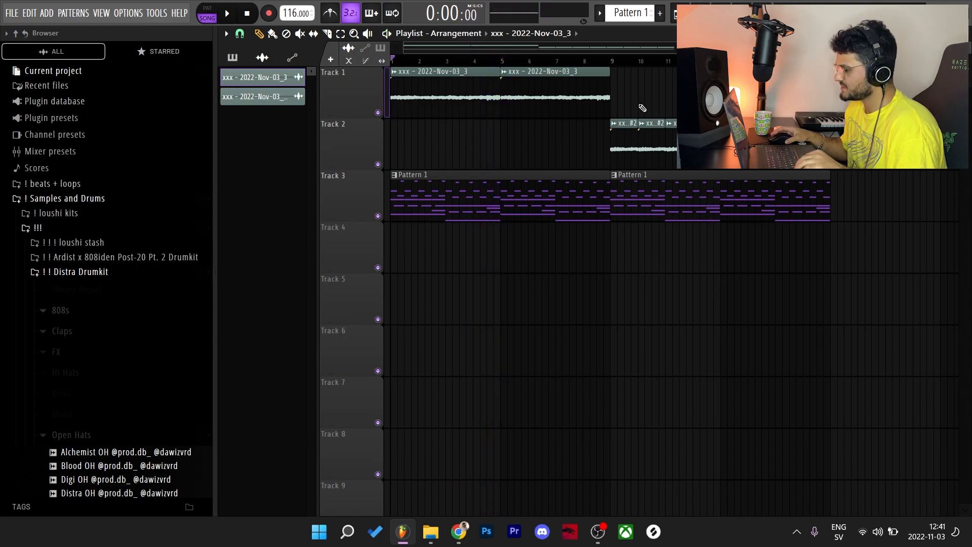
Inspect the channel settings and time-stretching mode of the first audio clip on Track 2.
scroll(701, 188, up, 2)
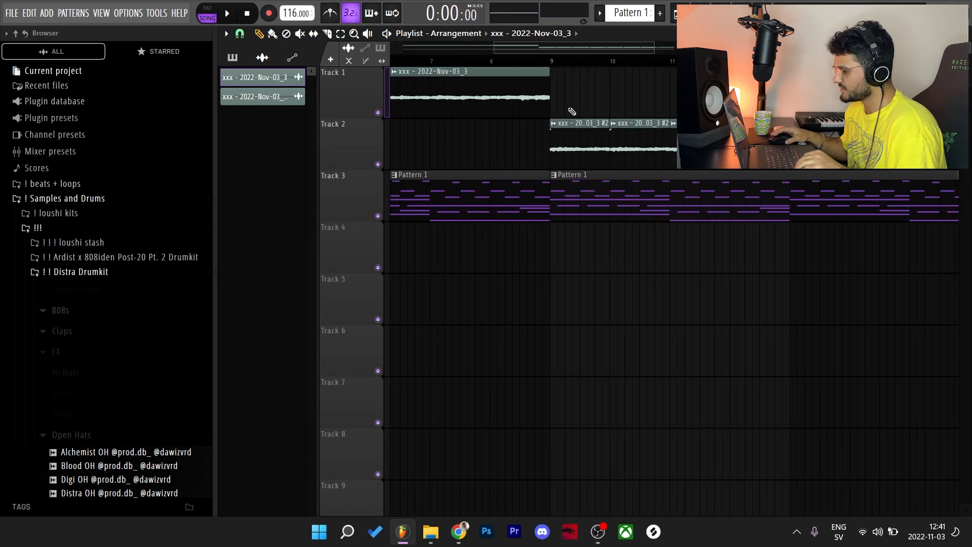
double_click(563, 123)
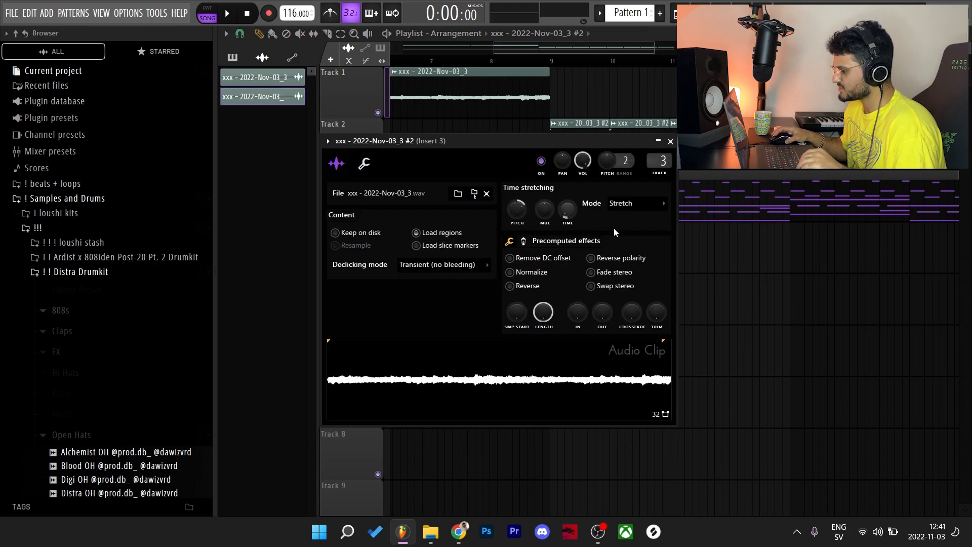
key(Escape)
Add a separate copy of the xxx - 2022-Nov-03_3 audio clip at bar 9 on Track 1 and slice it at bar 11.
scroll(599, 159, up, 1)
scroll(602, 147, down, 2)
key(ctrl+v)
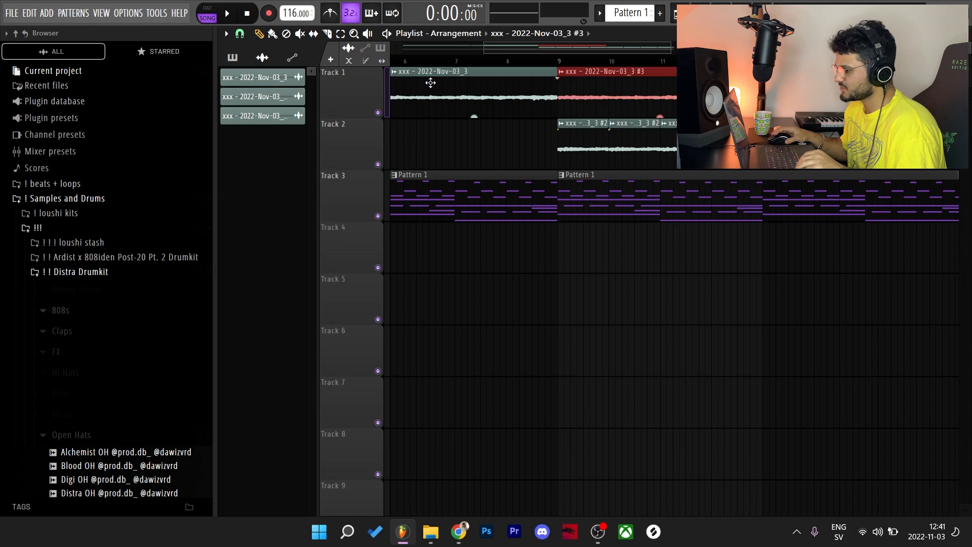
click(327, 34)
click(662, 89)
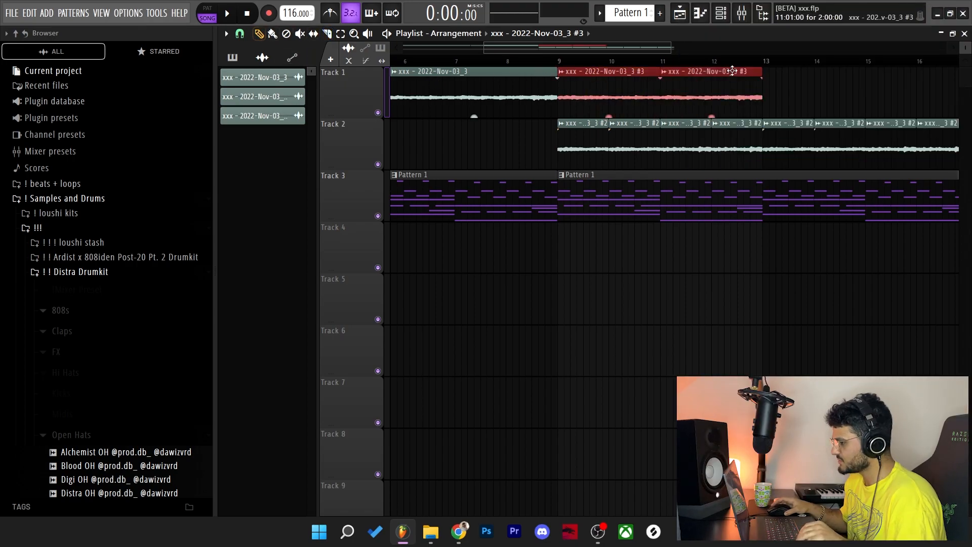
Arrange the copied audio on Track 1 as one-bar slices from bar 9 to bar 13 and play it back.
scroll(560, 122, up, 2)
drag(560, 122, 463, 129)
scroll(463, 128, down, 3)
drag(717, 124, 700, 125)
drag(684, 86, 719, 88)
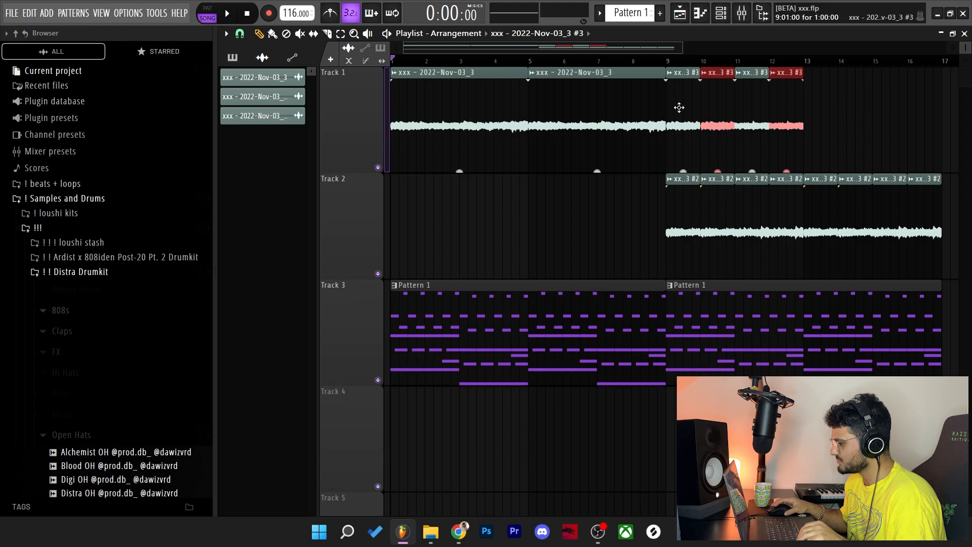
key(space)
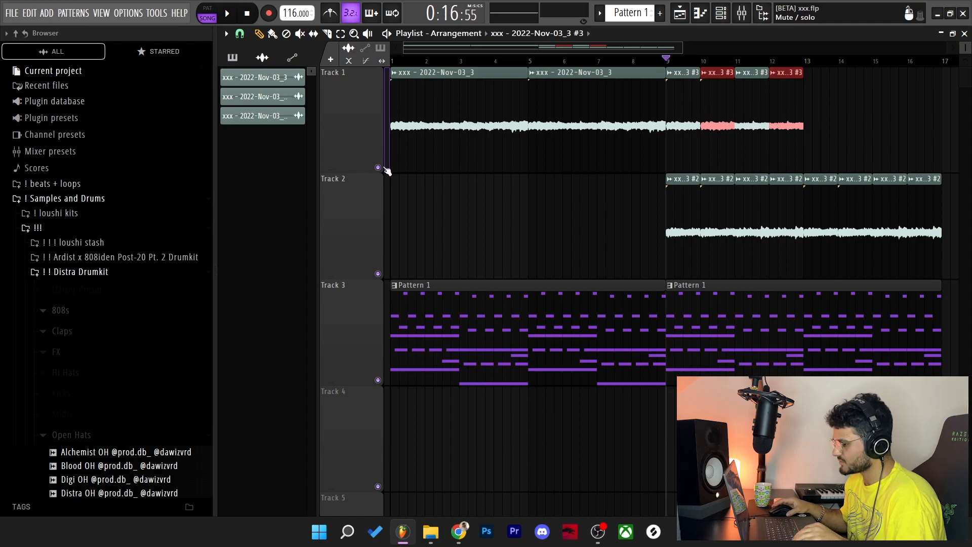
double_click(774, 125)
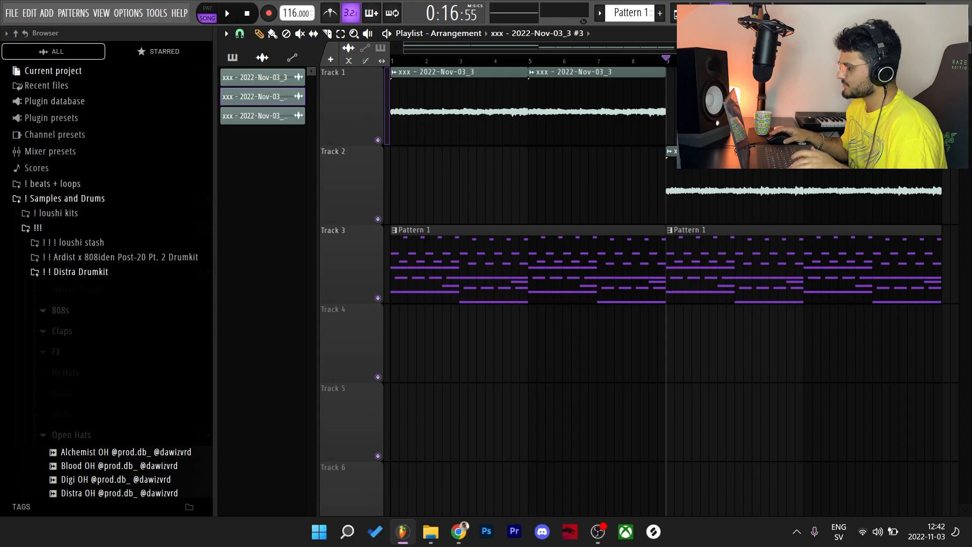
Open the Omnisphere channel, switch the patch directory to Unclean Machine, and audition Bygone Era Strings and Caribbean Traces.
key(F6)
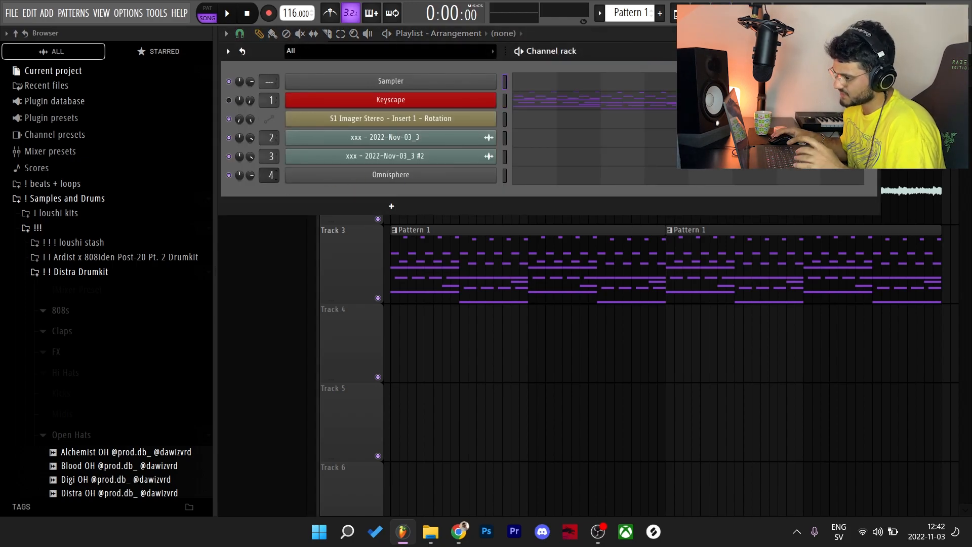
click(372, 176)
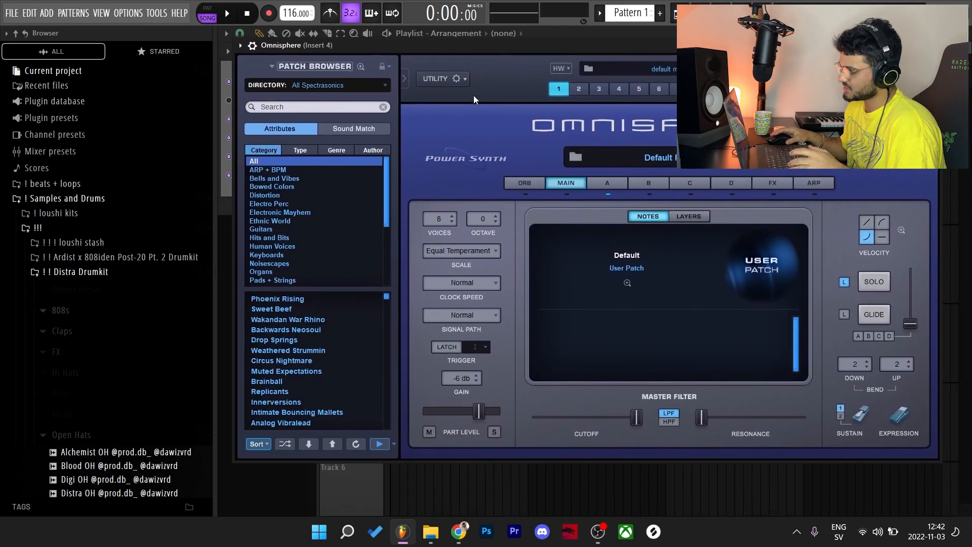
click(345, 85)
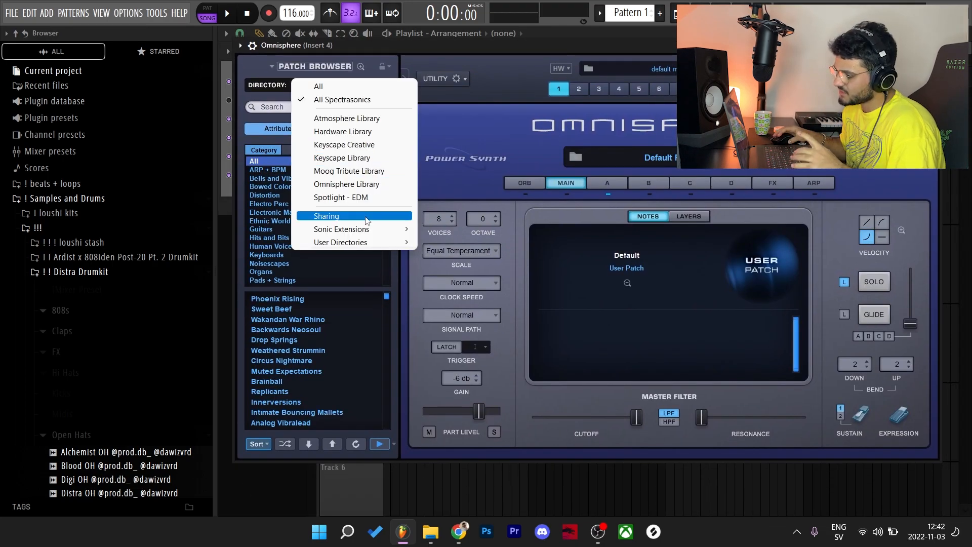
mouse_move(367, 231)
click(463, 230)
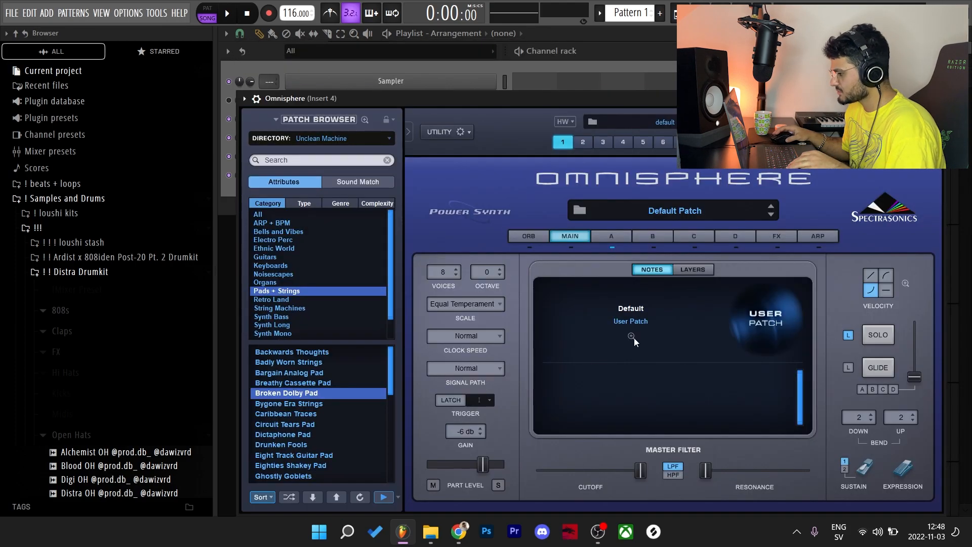
click(310, 404)
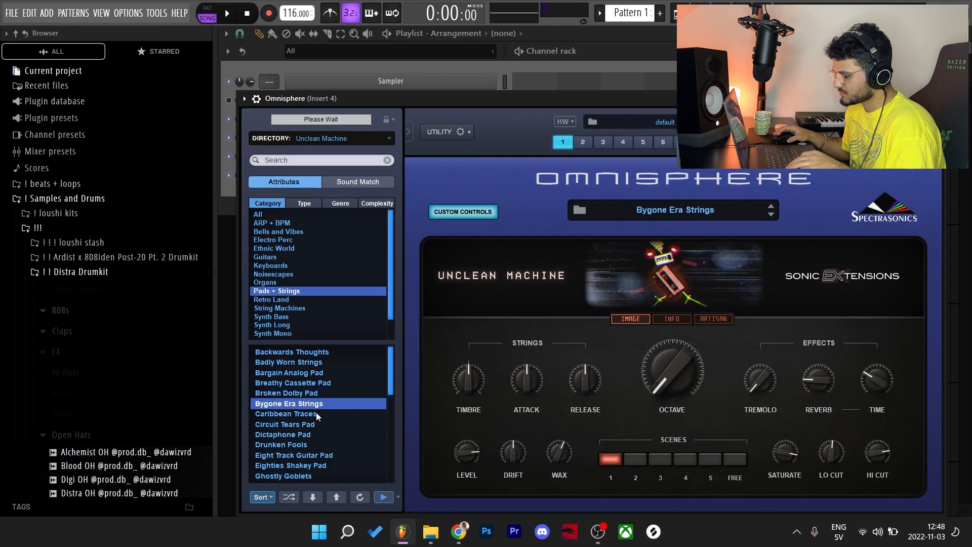
click(317, 413)
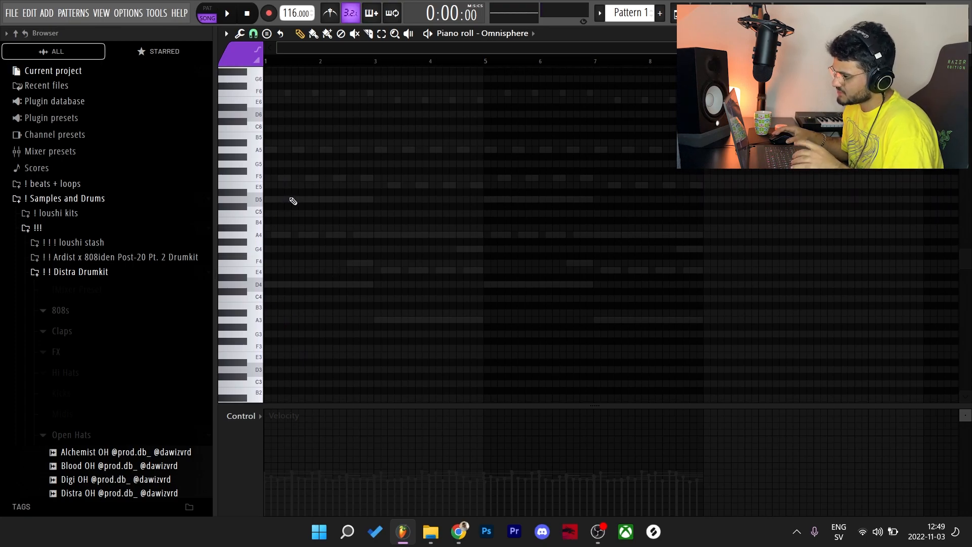
Draw D5 and A5 notes at bar 1 for Omnisphere and audition the pad patches, settling on Gloomy Reels Pad.
click(286, 200)
click(330, 151)
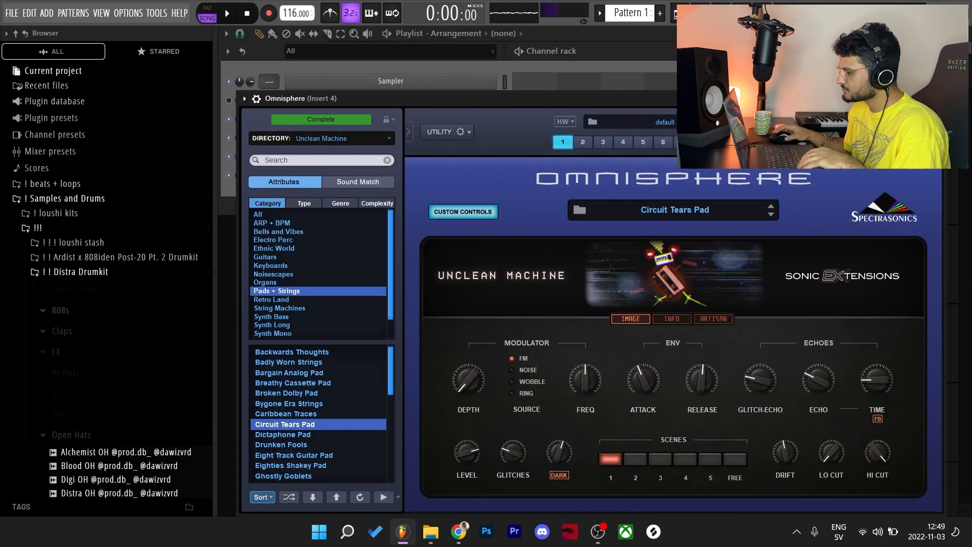
key(space)
click(296, 444)
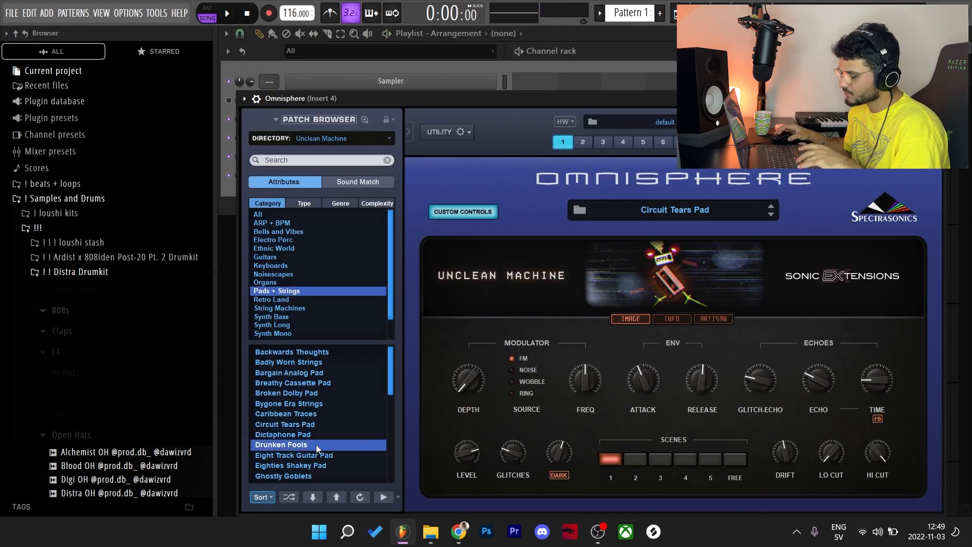
key(space)
click(289, 434)
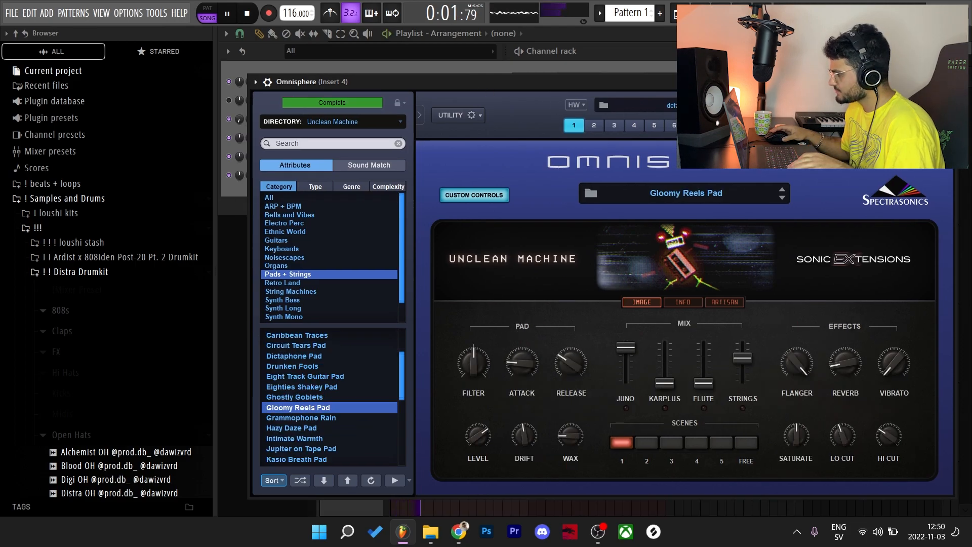
Close the Omnisphere window, lower its channel volume in the channel rack, and stop playback.
click(947, 82)
drag(250, 178, 250, 195)
key(space)
Add half-bar F4 and G4 notes leading into bars 3 and 5 of the Omnisphere part and raise them one octave.
click(572, 184)
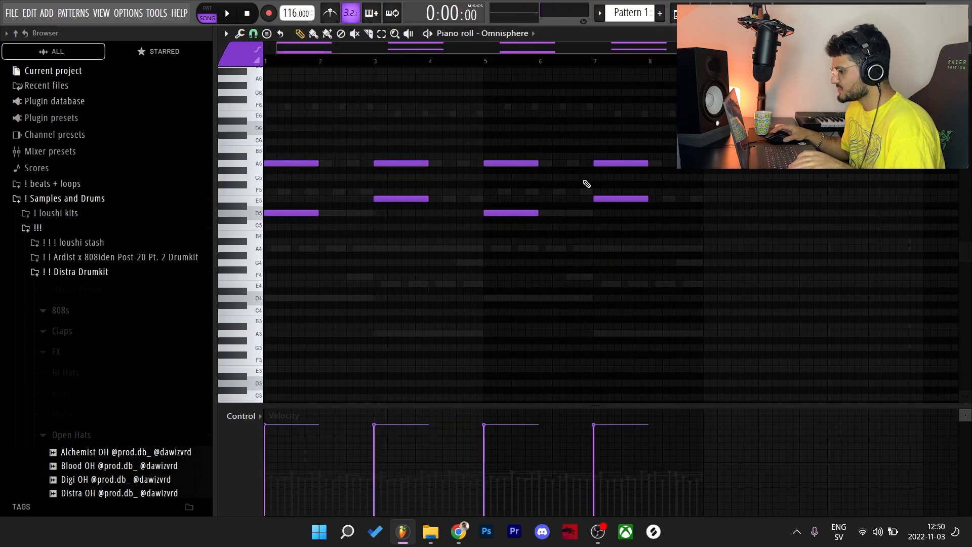
click(352, 279)
click(457, 262)
drag(524, 259, 374, 284)
key(ctrl+Up)
Play the pad, duplicate the F5 and G5 notes four bars further on, and delete the A5 note at bar 3.
key(space)
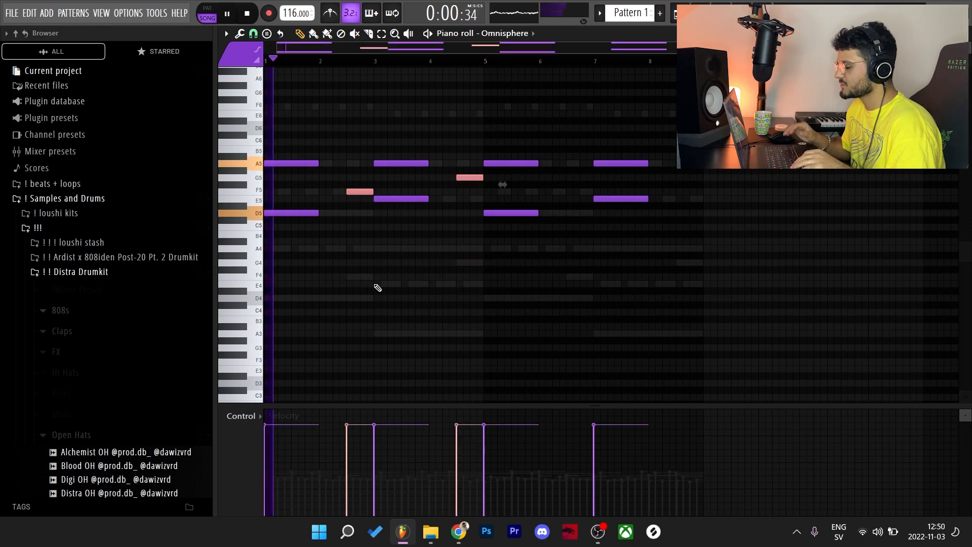
key(ctrl+d)
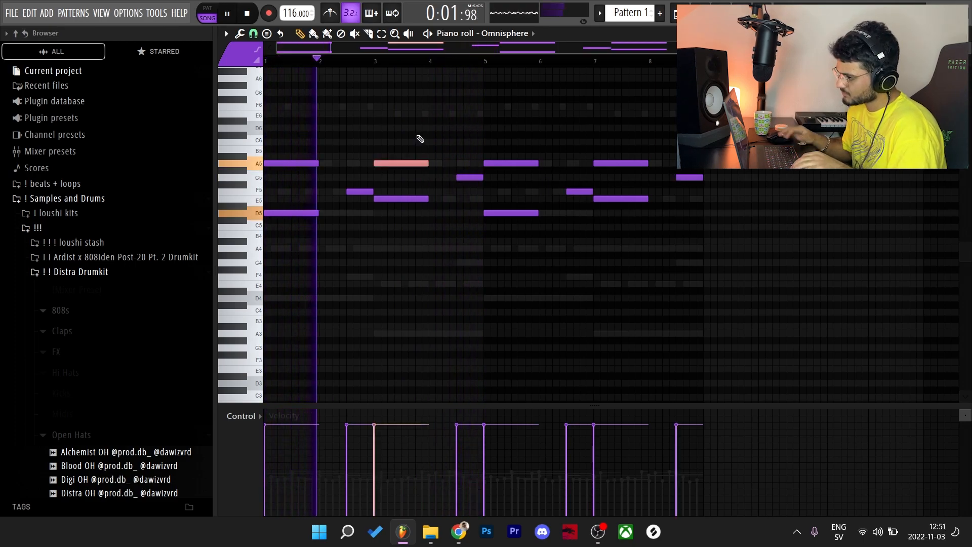
right_click(408, 165)
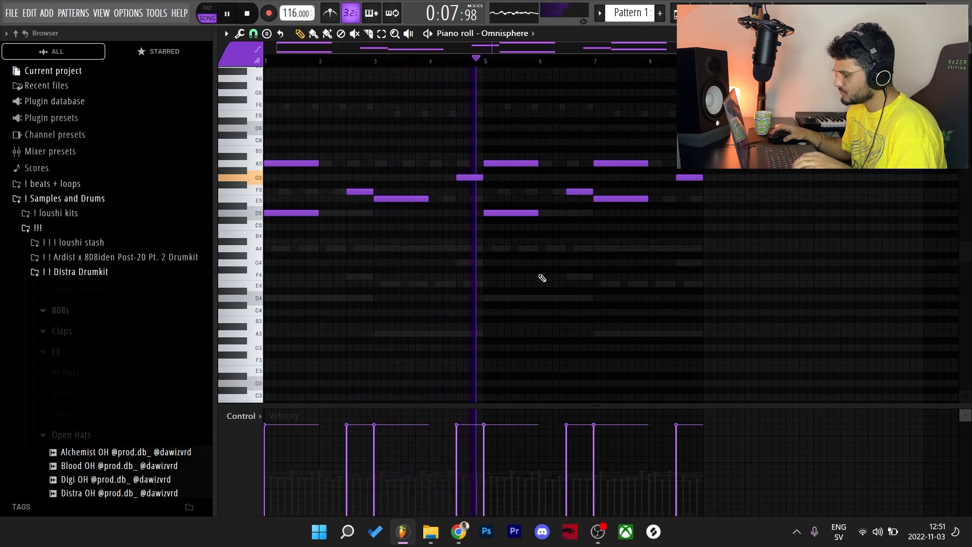
Insert Fruity Parametric EQ 2 on mixer Insert 4 and cut the Omnisphere pad's low frequencies.
key(F9)
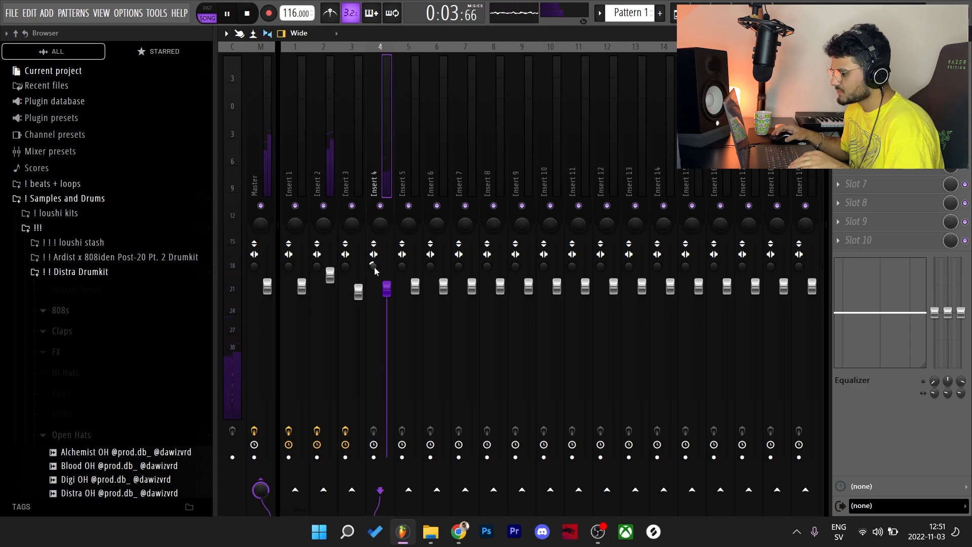
click(839, 71)
click(581, 255)
drag(314, 220, 389, 295)
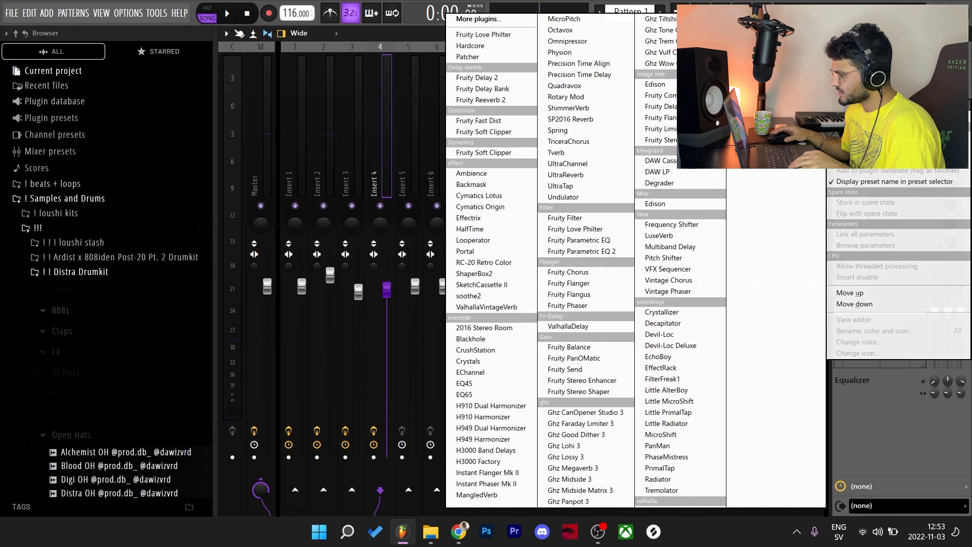
Add an Eventide H3000 effect on Insert 4 and play the pad through it.
click(512, 456)
mouse_move(314, 204)
mouse_down()
mouse_move(315, 192)
mouse_move(318, 201)
mouse_up()
key(space)
key(space)
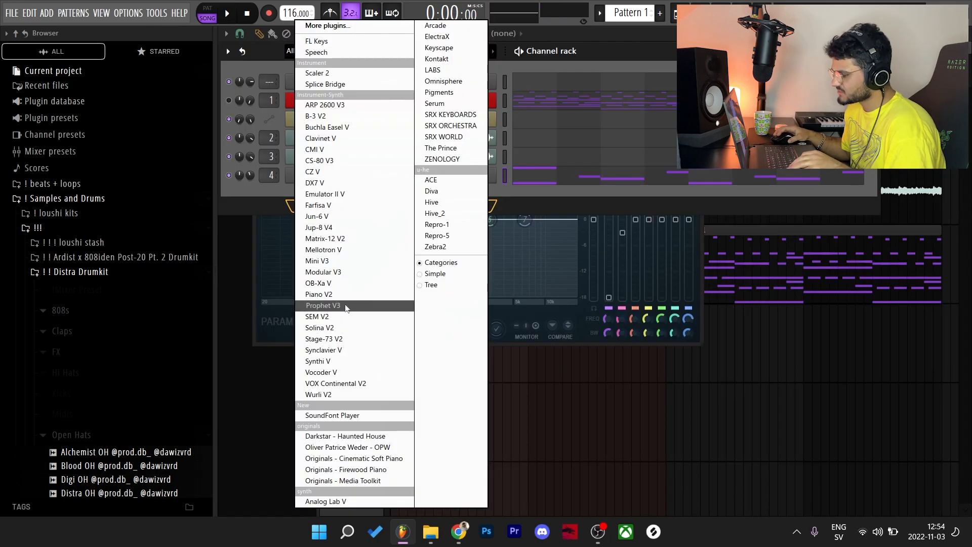
Add a second Omnisphere, sort its Synth Bass patches with the starred ones first, and load Black Venom Bass.
click(259, 193)
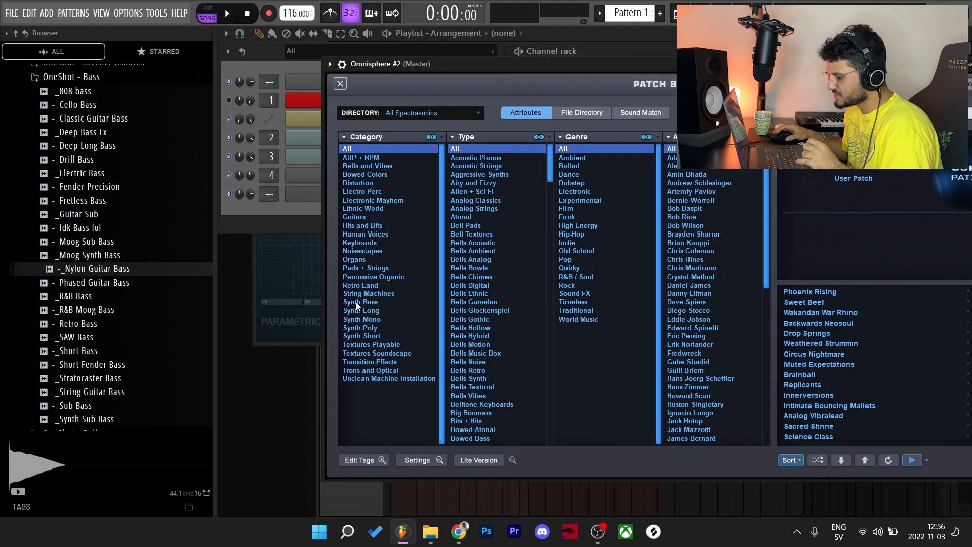
click(357, 303)
click(791, 461)
click(815, 379)
click(826, 292)
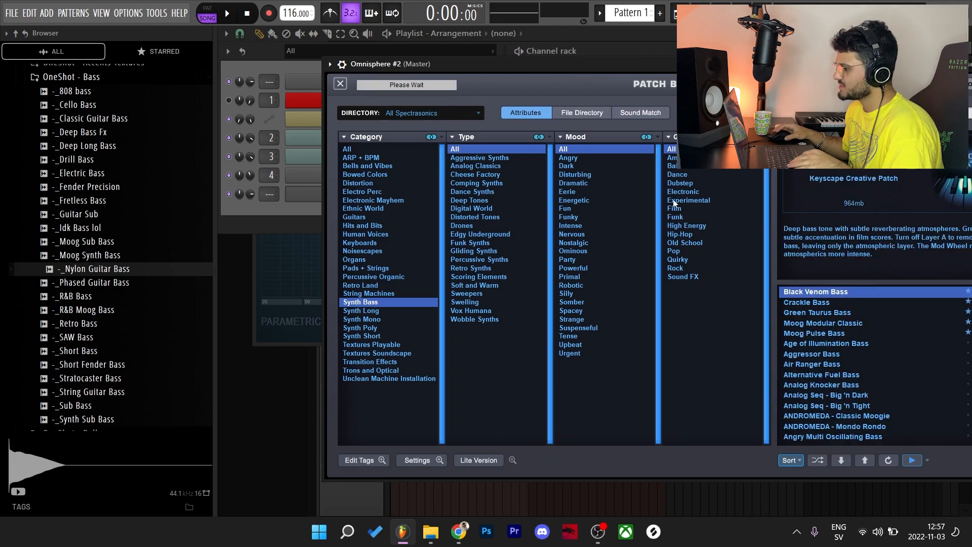
drag(503, 63, 420, 257)
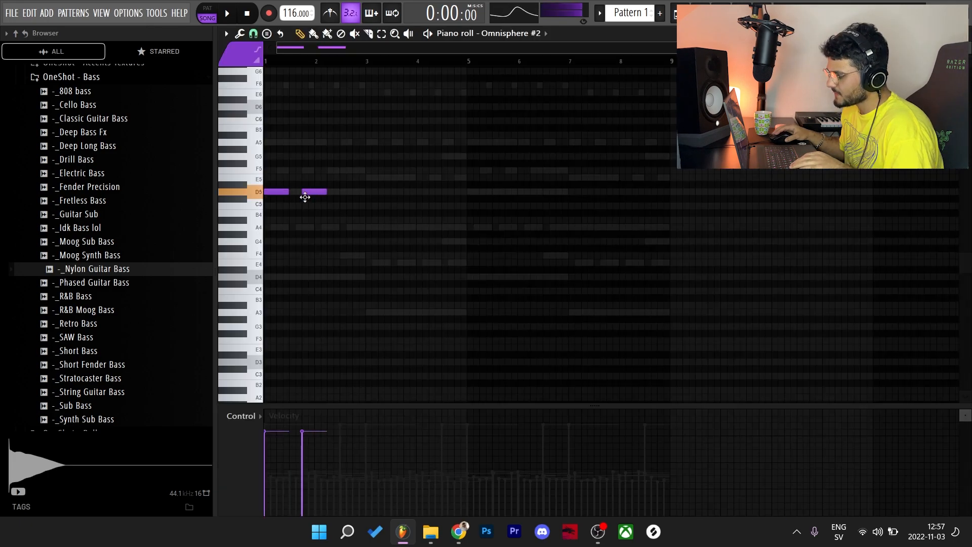
Draw the Omnisphere #2 bass line as alternating two-bar D5 and A4 notes across eight bars.
drag(306, 195, 357, 199)
right_click(357, 200)
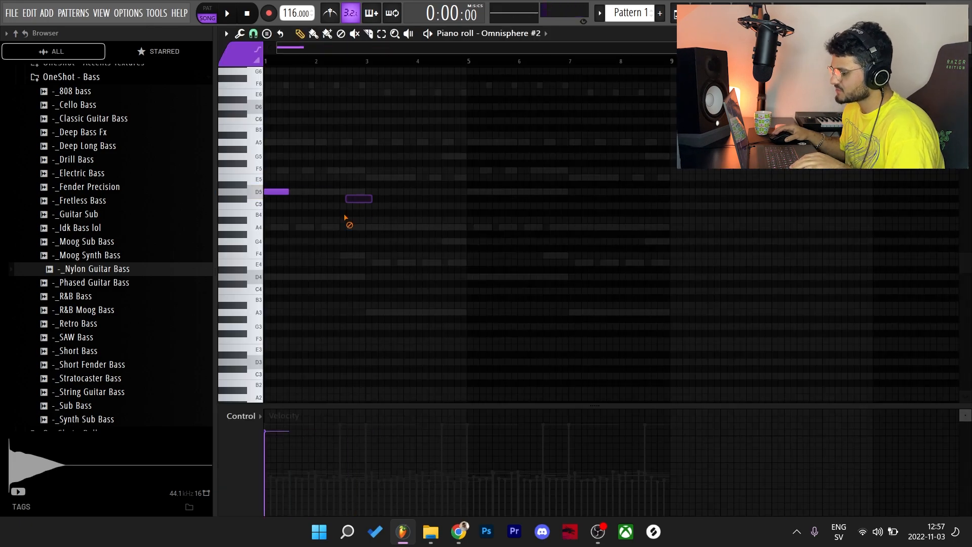
click(368, 195)
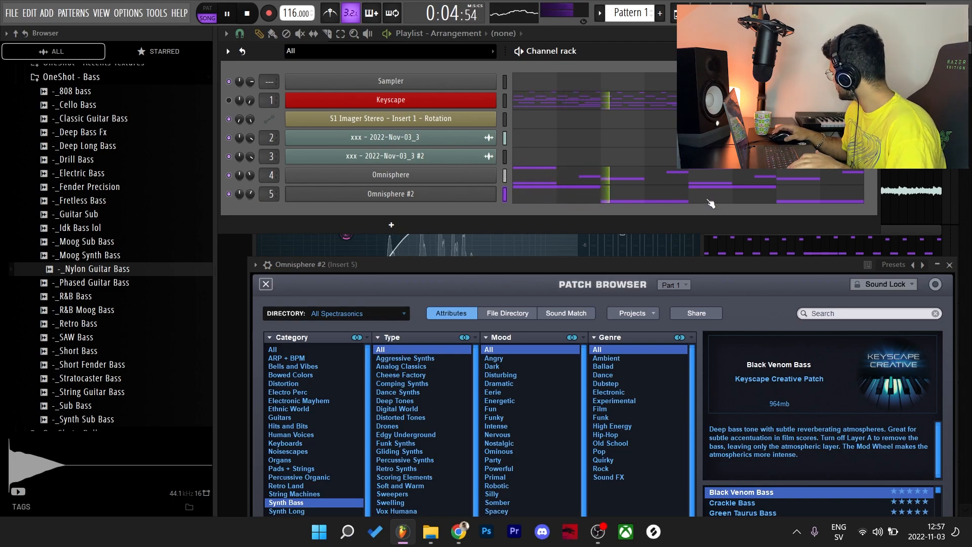
Lower the two D5 bass notes by one octave and stop playback.
click(609, 202)
key(ctrl+Down)
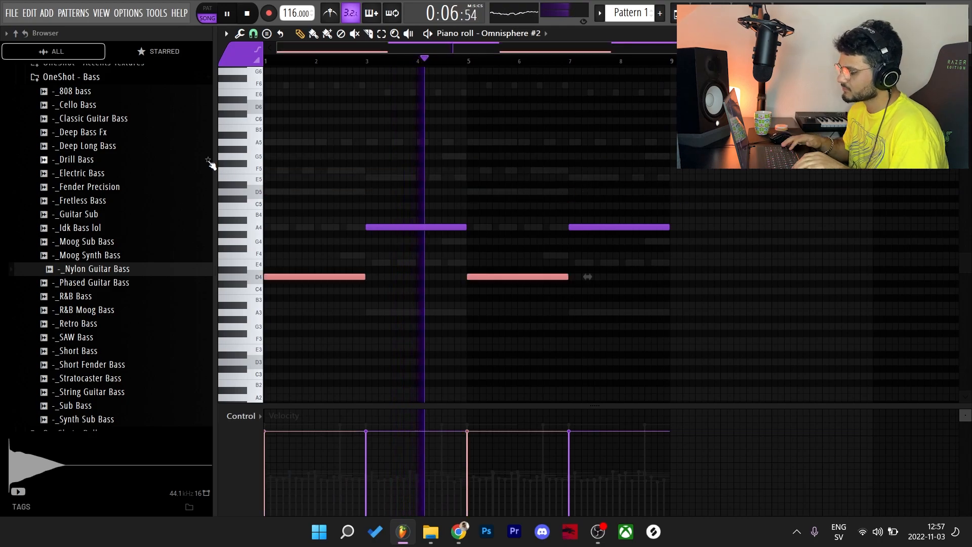
key(space)
Insert Fruity Parametric EQ 2 on mixer Insert 5 and roll off the bass's high frequencies.
key(F9)
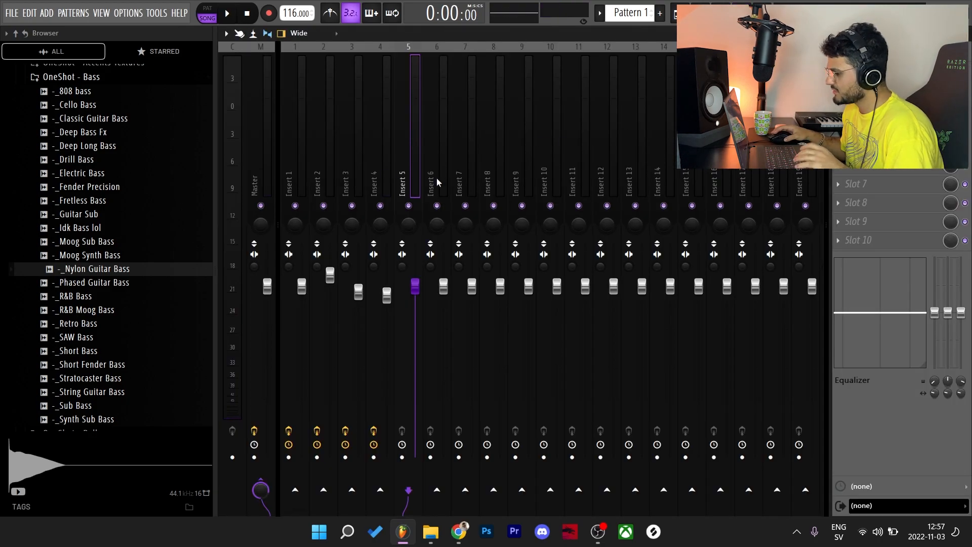
key(space)
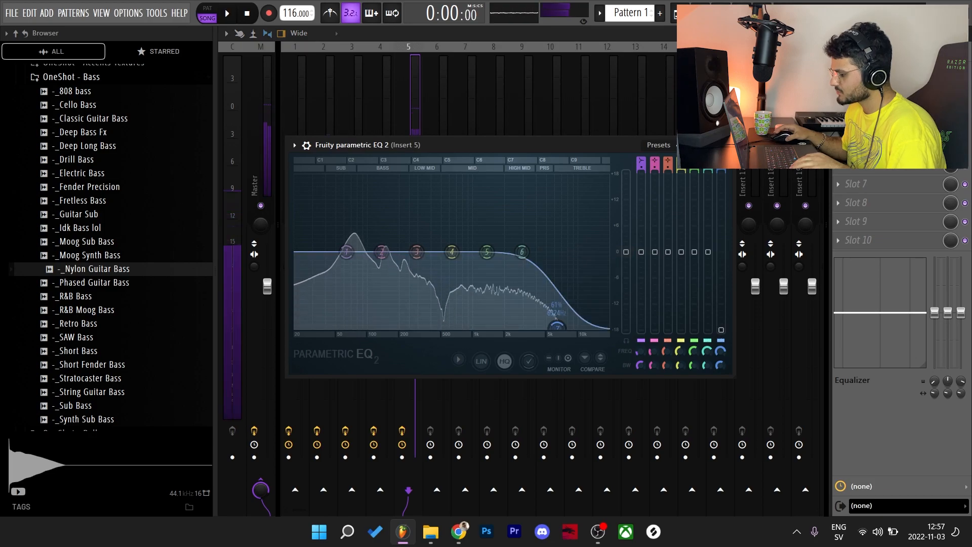
drag(559, 327, 525, 328)
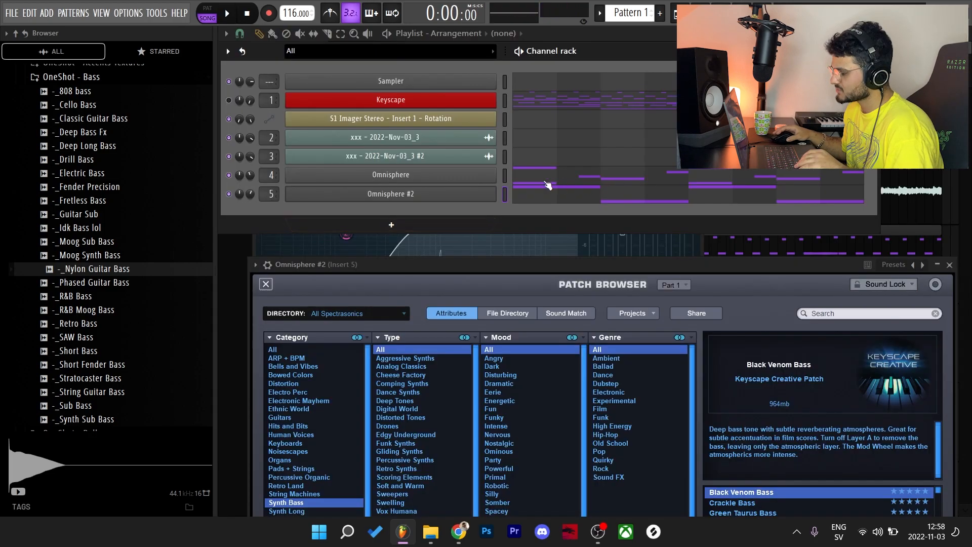
Play the arrangement and add an Analog Lab V instrument channel to the channel rack.
click(411, 227)
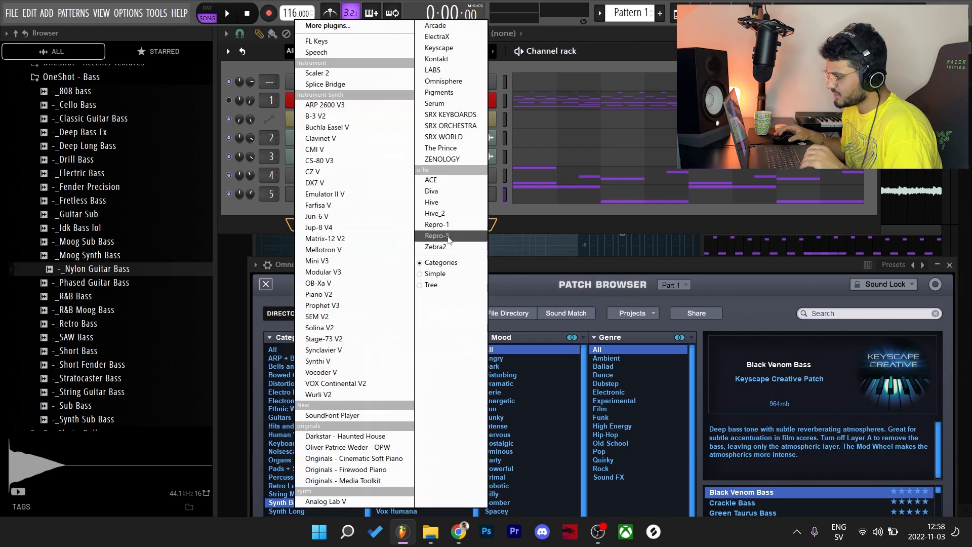
click(543, 205)
key(space)
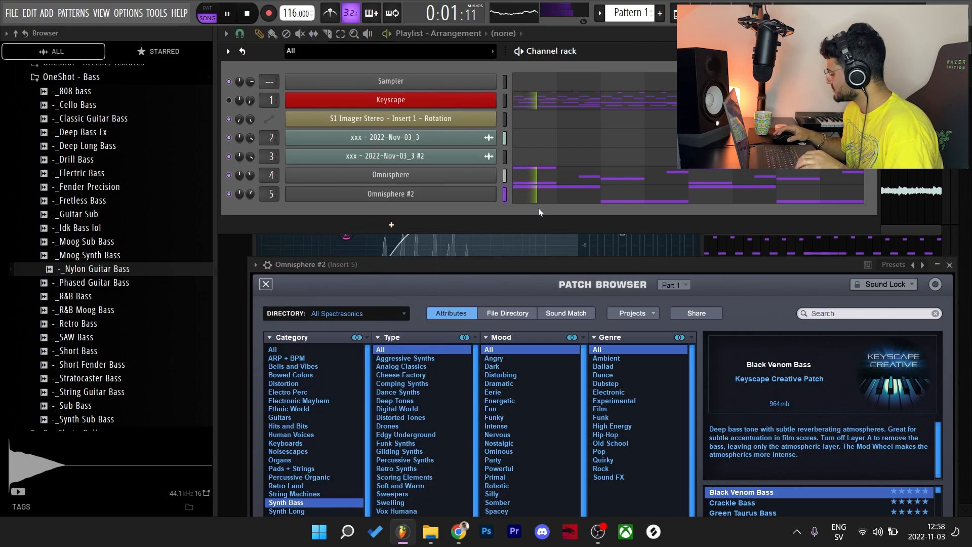
click(391, 226)
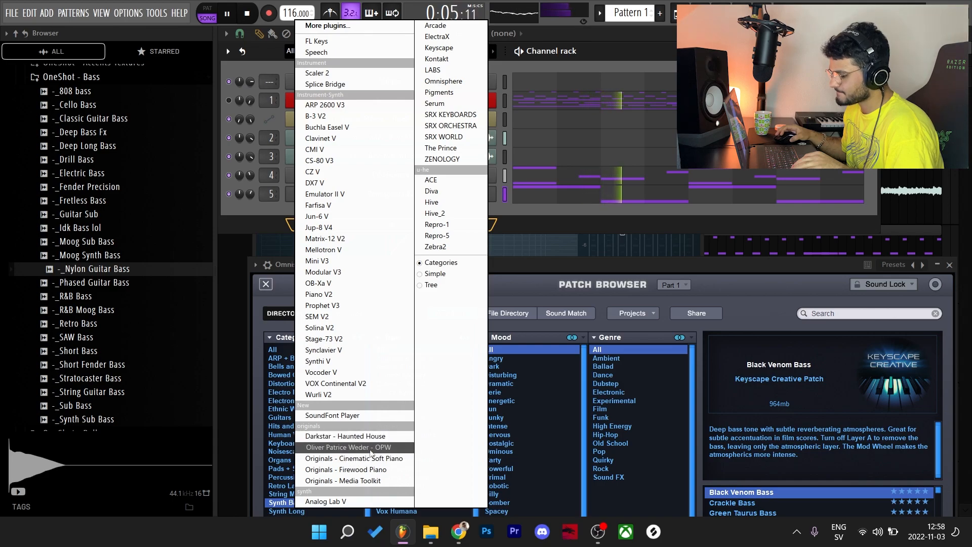
click(325, 501)
click(625, 117)
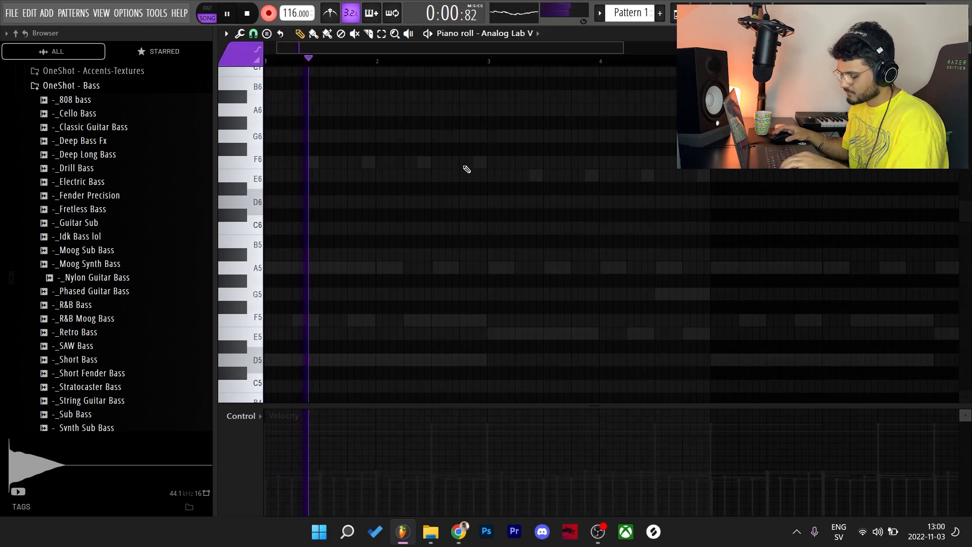
Record a repeating ascending C5, D5, E5, F5 run with Analog Lab V over the first four bars and select all recorded notes.
key(z)
key(x)
key(c)
key(v)
key(z)
key(x)
key(c)
key(v)
key(x)
key(c)
key(v)
key(z)
key(x)
key(c)
key(v)
key(x)
key(c)
key(v)
key(x)
key(c)
key(v)
key(z)
key(x)
key(c)
key(v)
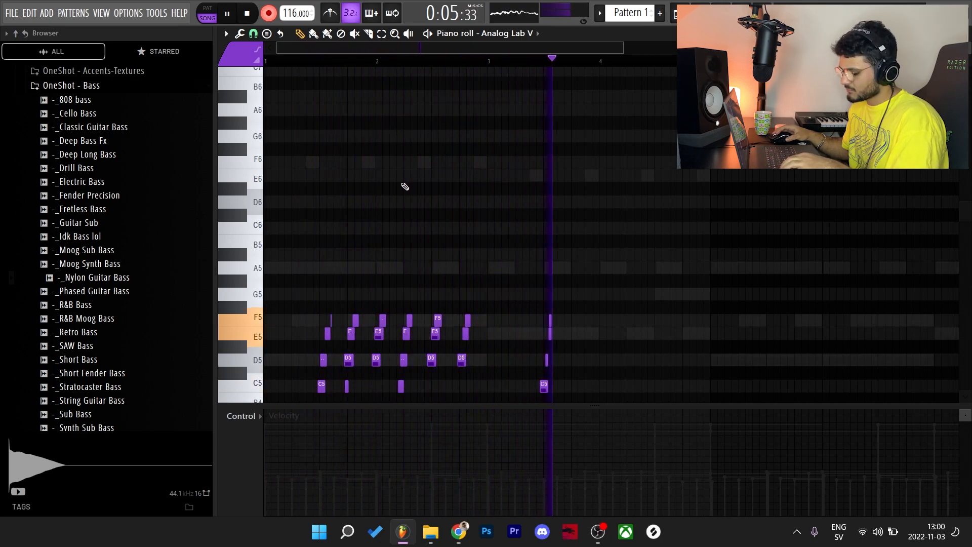
key(z)
key(x)
key(c)
key(v)
key(z)
key(x)
key(c)
key(v)
key(x)
key(c)
key(v)
key(z)
key(x)
key(c)
key(v)
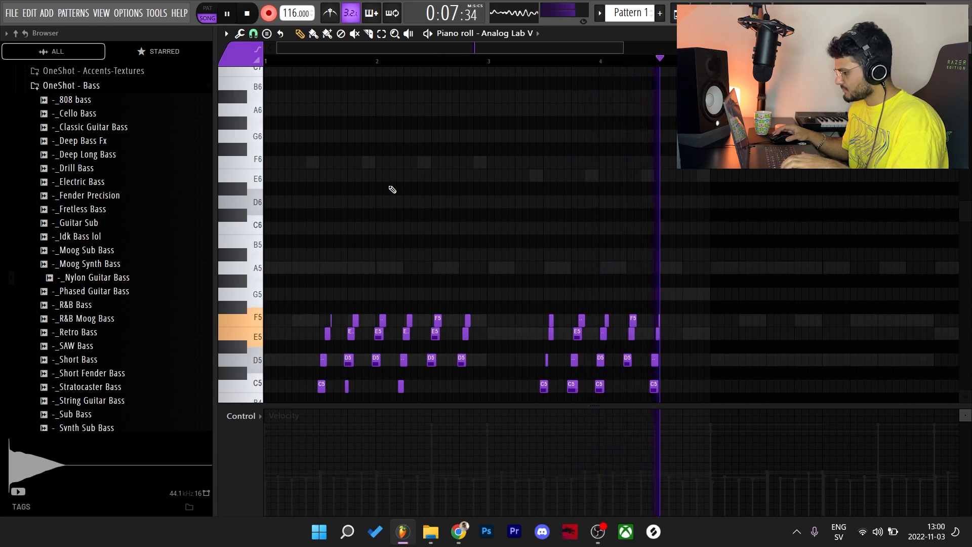
key(x)
key(c)
key(v)
drag(752, 300, 276, 89)
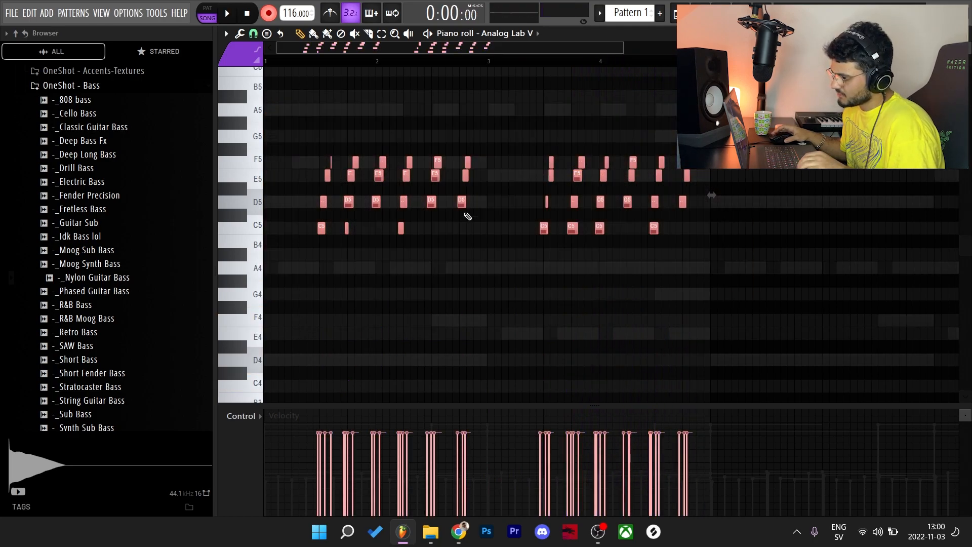
Transpose all the recorded Analog Lab V notes up two semitones and play the result.
scroll(471, 219, up, 1)
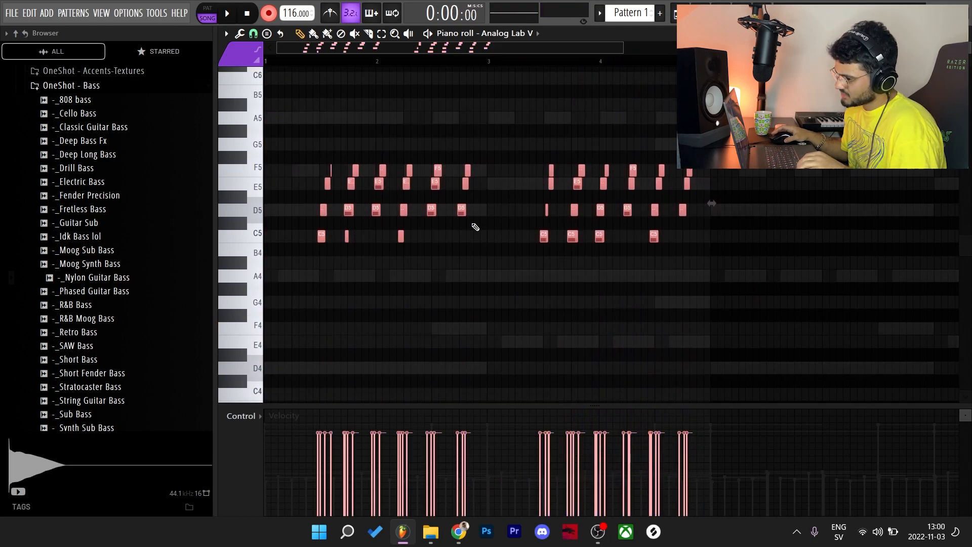
scroll(475, 223, down, 1)
key(Up)
key(Up)
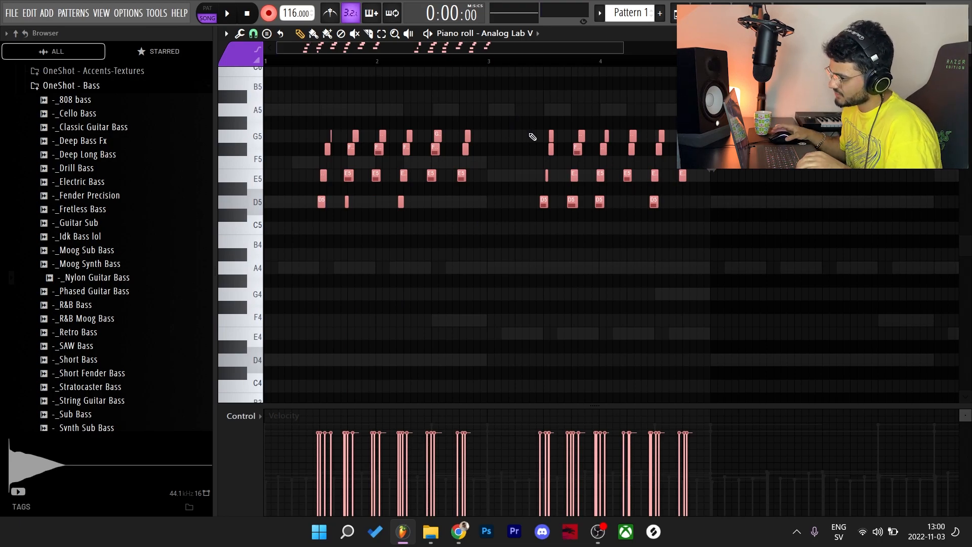
ctrl+click(491, 210)
scroll(340, 214, up, 3)
key(space)
key(space)
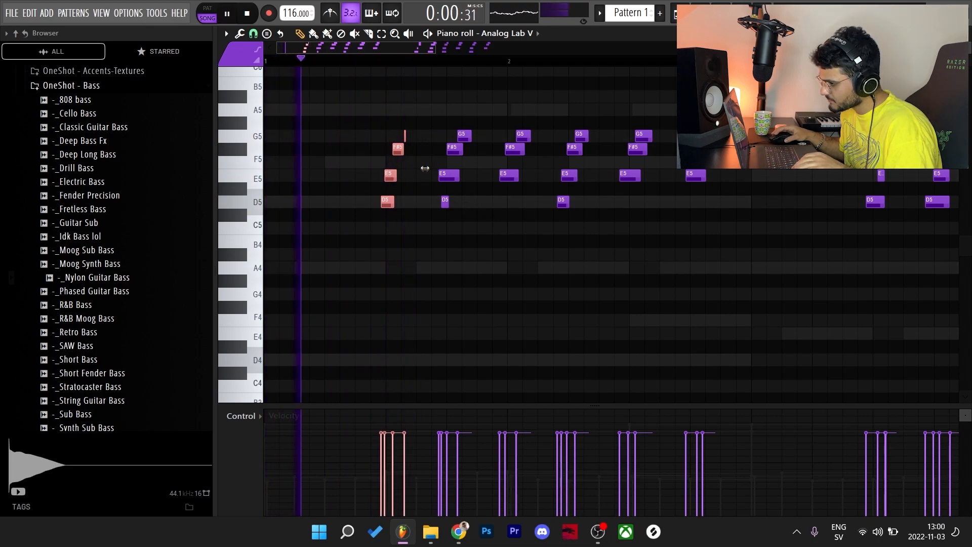
Delete the repeated runs that follow the first ascending run in bars 1 and 2.
key(space)
key(space)
drag(430, 168, 428, 169)
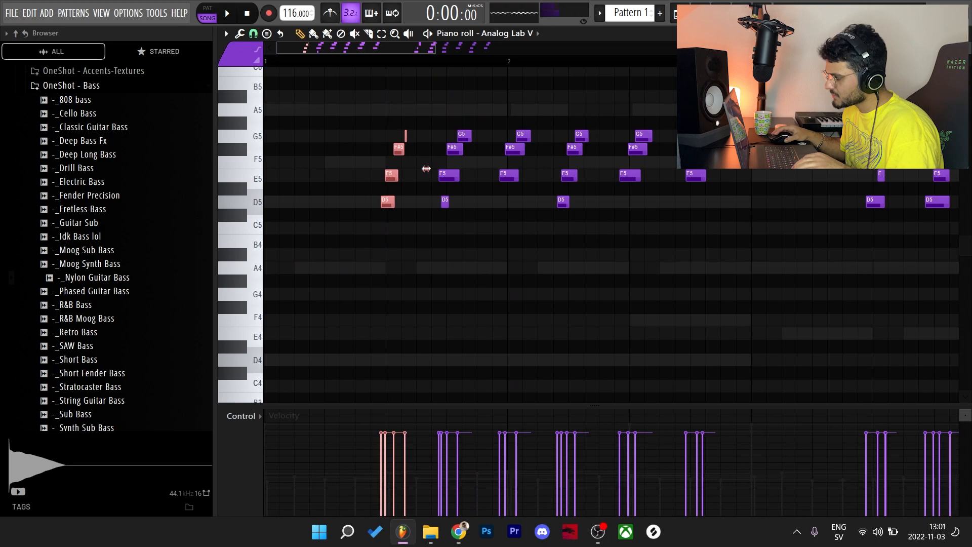
drag(448, 123, 375, 119)
key(space)
key(Delete)
Lengthen the first run's four notes, slice them at one common point and delete the pieces after the cut.
drag(405, 149, 450, 151)
ctrl+click(550, 163)
drag(420, 104, 420, 104)
key(ctrl+z)
drag(431, 277, 417, 78)
key(p)
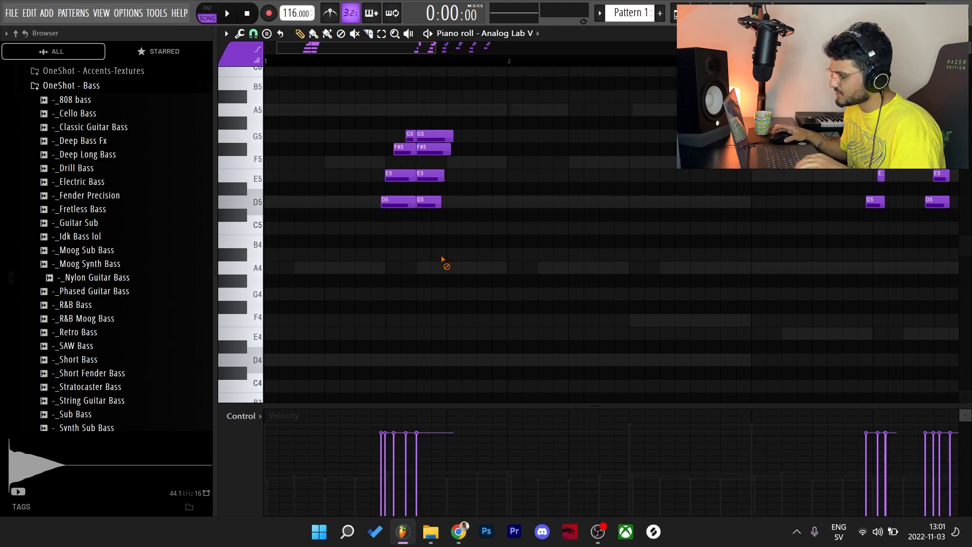
right_click(437, 202)
right_click(435, 175)
right_click(433, 148)
right_click(431, 136)
Play the run and shorten its D5, E5 and F#5 notes so they end before the G5 note starts.
key(space)
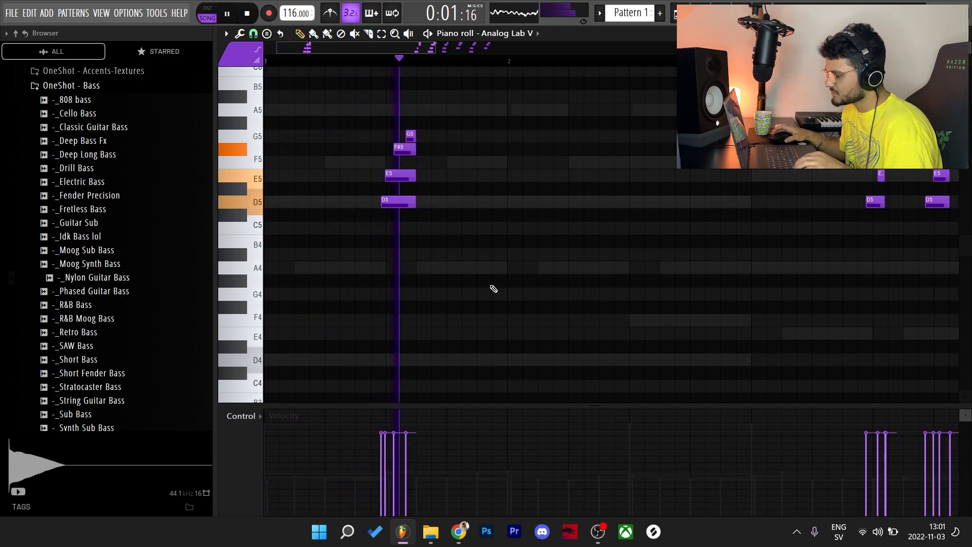
key(space)
drag(494, 289, 412, 153)
click(427, 179)
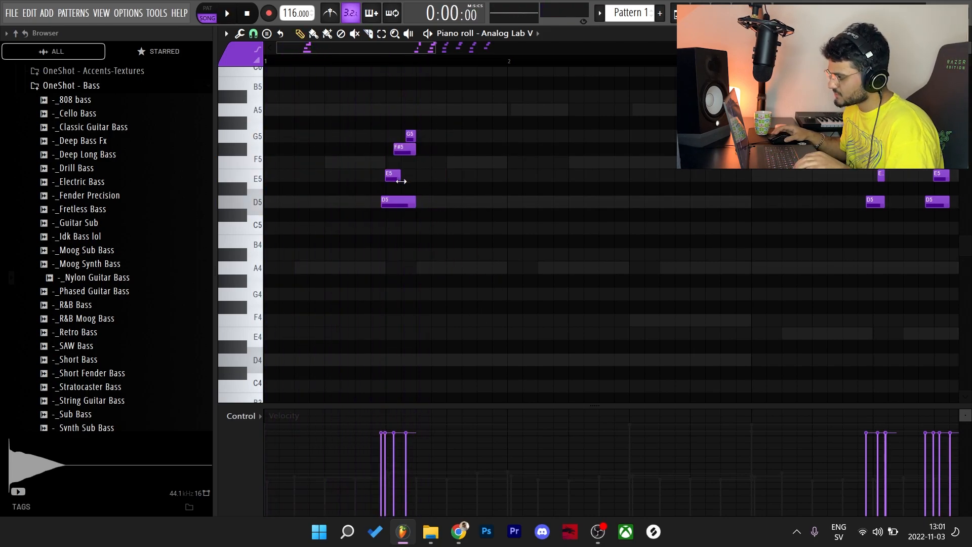
scroll(407, 199, up, 2)
drag(423, 150, 401, 158)
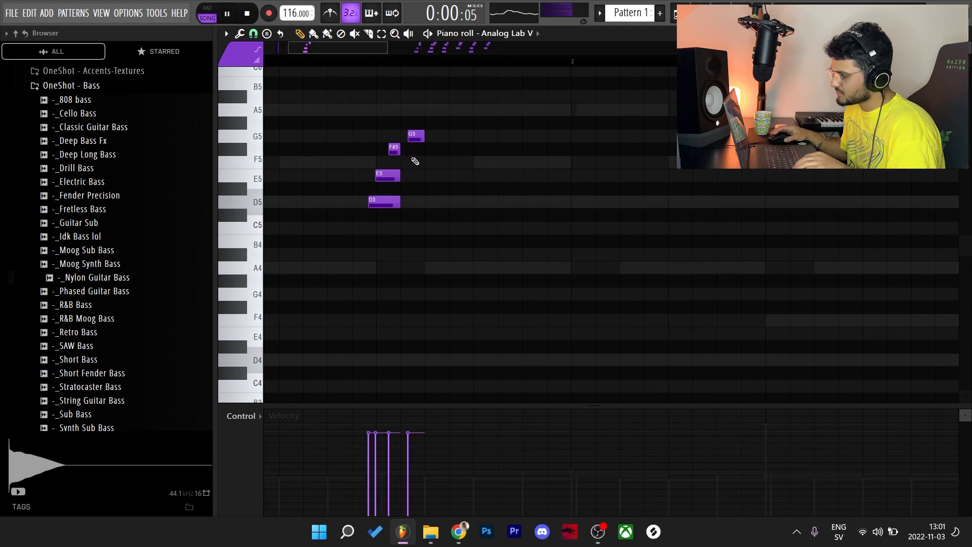
key(space)
Give the four notes of the first run the same length and play the passage.
scroll(446, 283, up, 3)
key(ctrl+a)
scroll(447, 283, up, 1)
key(shift+d)
scroll(445, 282, down, 5)
scroll(444, 282, up, 2)
scroll(303, 255, up, 4)
scroll(304, 251, up, 1)
drag(310, 242, 388, 243)
key(space)
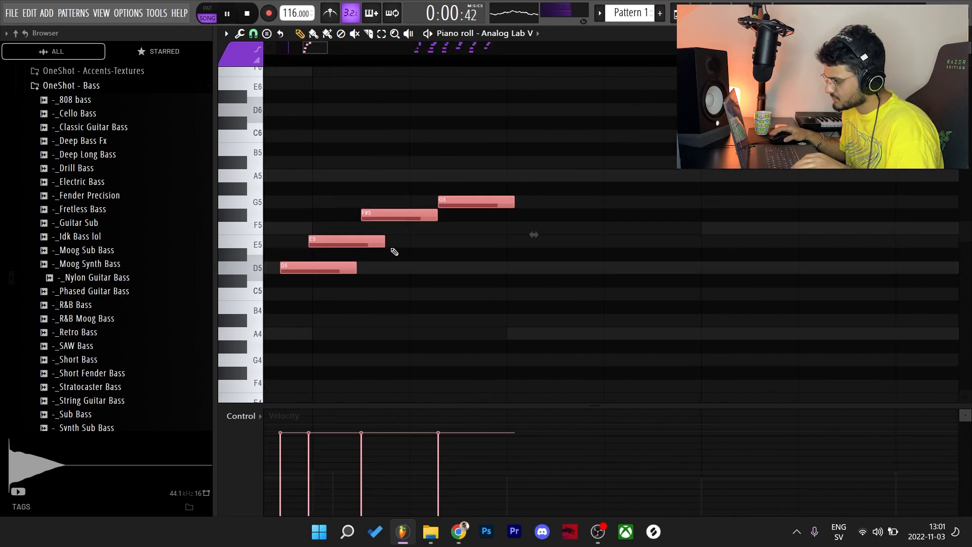
Retime the first run to start on beat 3 of bar 1 with tighter note spacing, checking it in playback.
scroll(472, 239, down, 4)
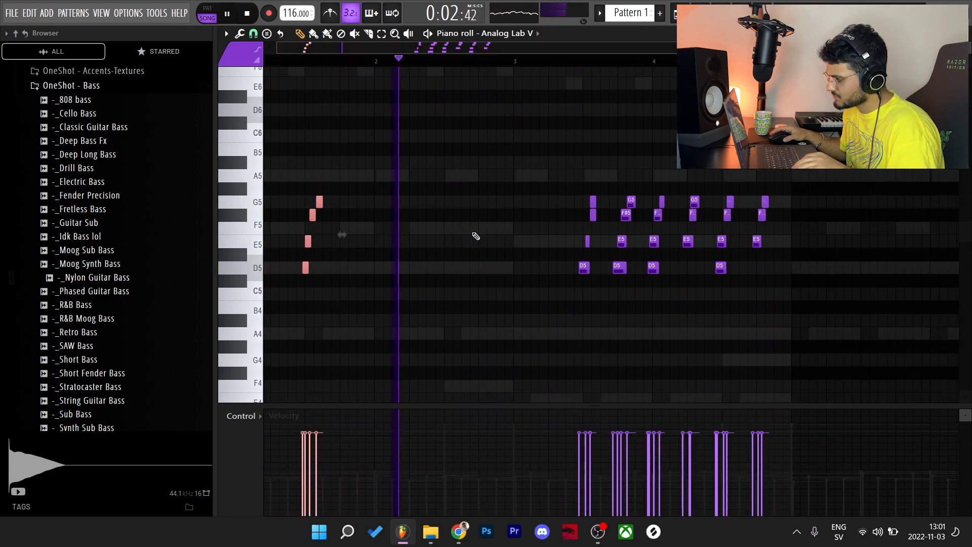
key(space)
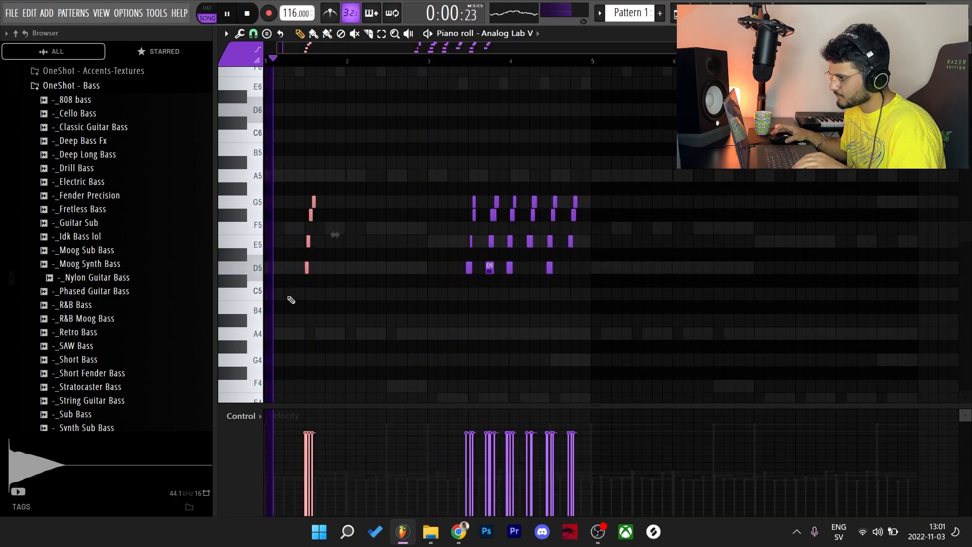
scroll(295, 304, up, 3)
scroll(293, 318, up, 1)
key(space)
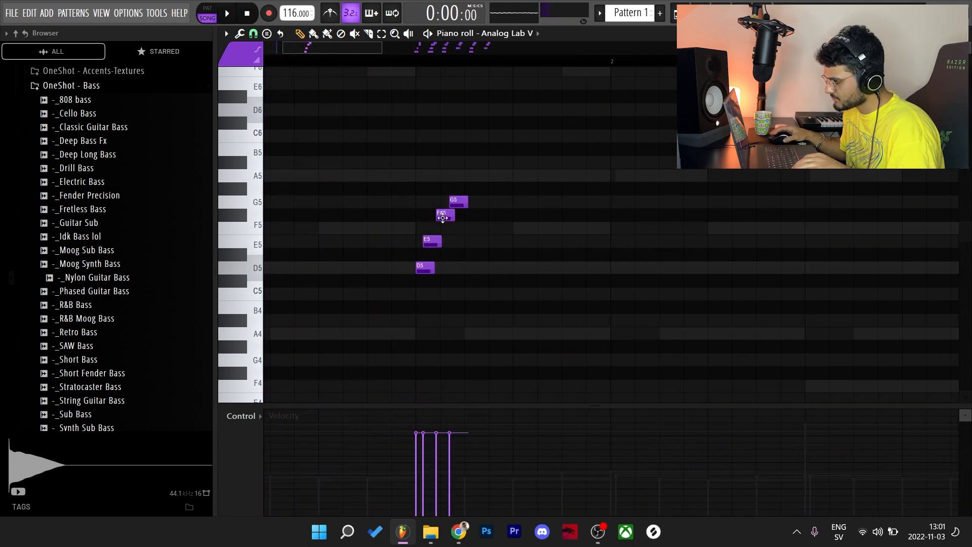
Raise the run's G5 note to A5, lower its F#5 note to F5 and play the run.
drag(453, 200, 453, 175)
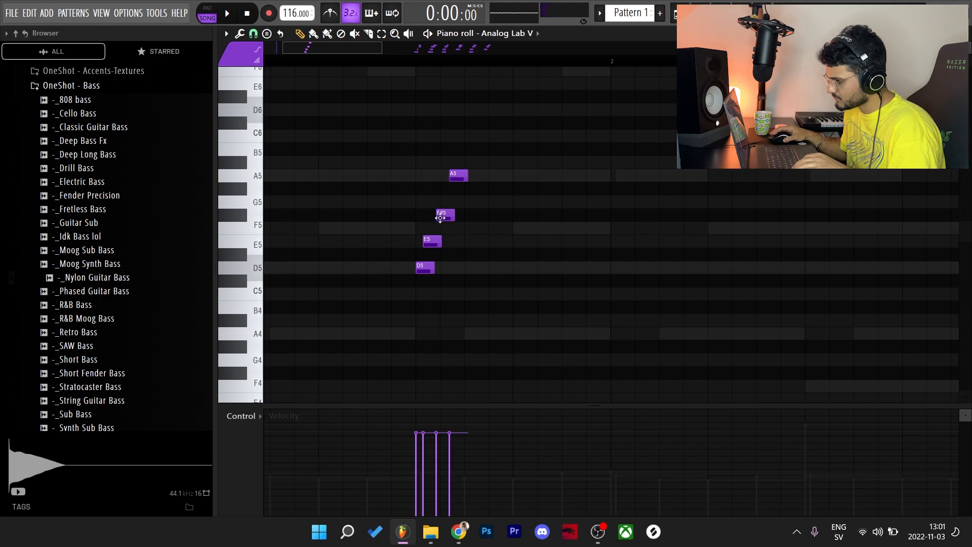
drag(441, 227, 441, 228)
key(space)
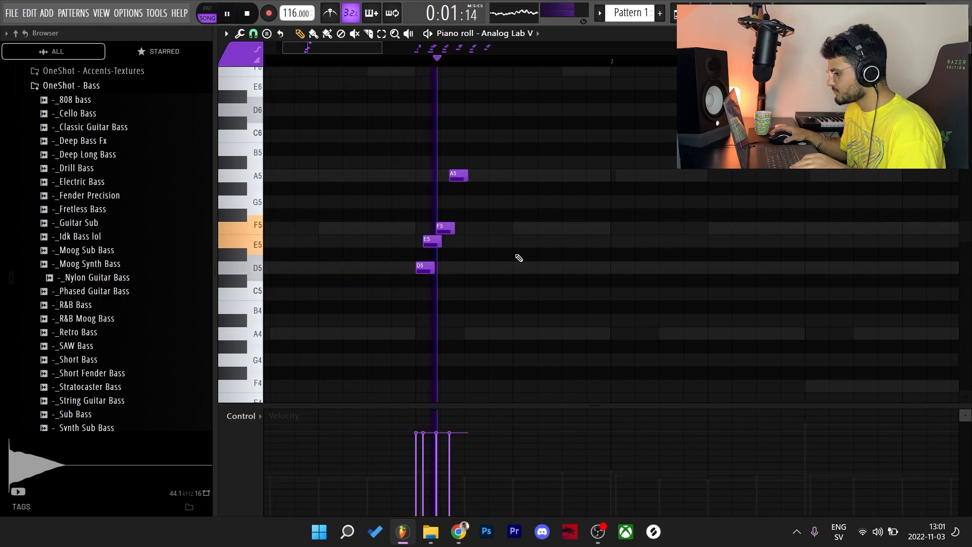
key(space)
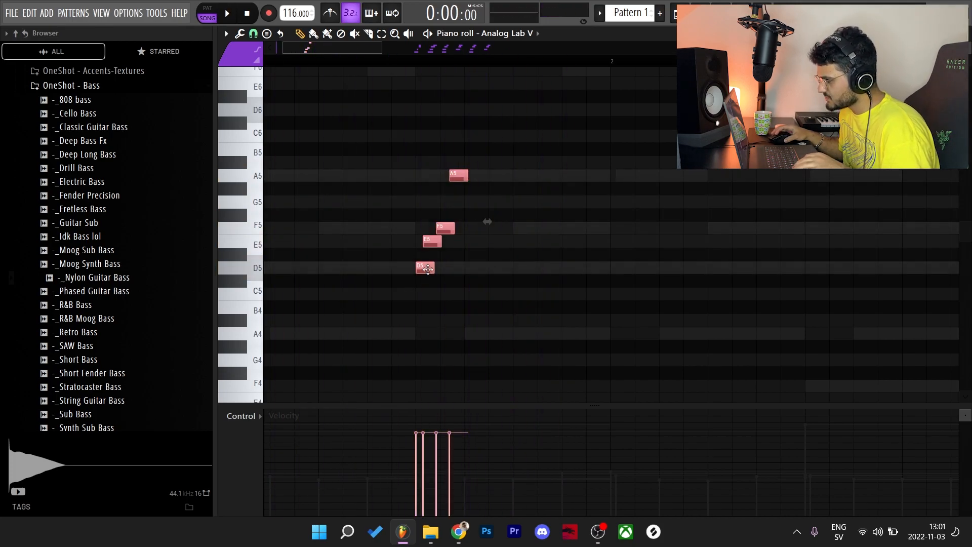
Duplicate the four-note run to the start of bar 2 and play both runs.
shift+drag(428, 269, 620, 280)
ctrl+scroll(600, 175, down, 3)
key(space)
scroll(612, 238, up, 3)
scroll(611, 234, down, 3)
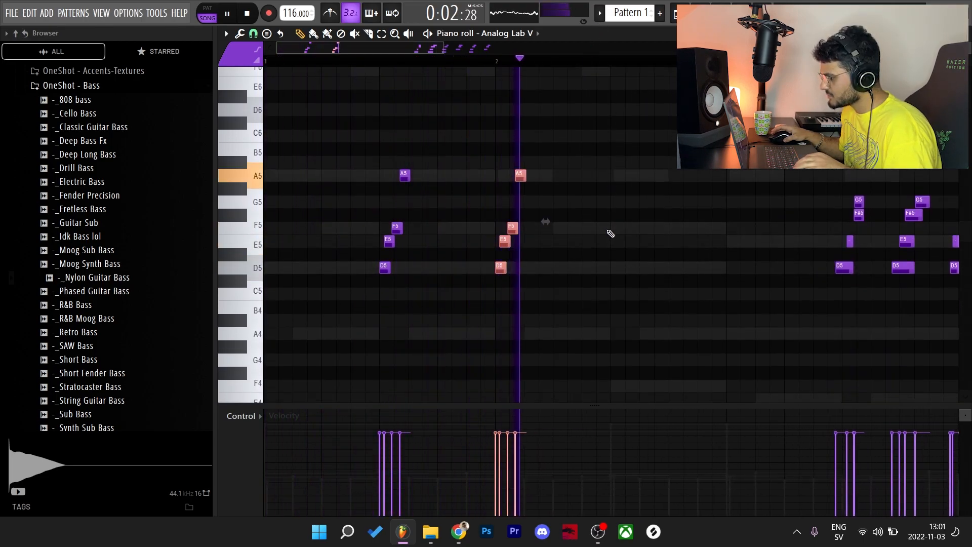
key(space)
Copy the run again and delete the leftover recorded notes in bars 3 and 4.
ctrl+drag(619, 290, 486, 163)
mouse_move(500, 271)
shift+mouse_down()
mouse_move(668, 298)
mouse_move(616, 291)
mouse_move(459, 141)
shift+mouse_up()
ctrl+scroll(709, 293, down, 3)
key(Delete)
drag(433, 67, 265, 67)
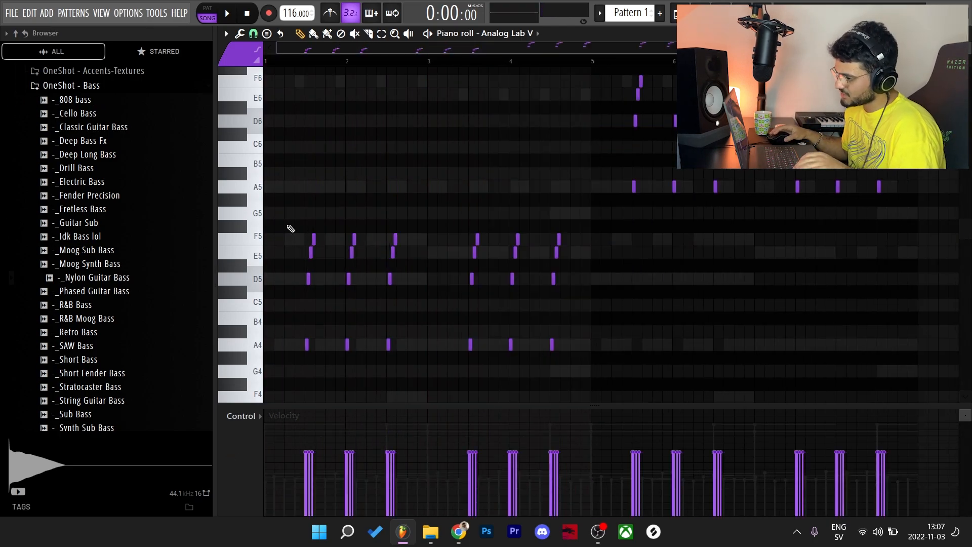
Examine the runs in bars 1 to 4 and the higher ones in bars 5 to 8 by selecting each group.
ctrl+drag(287, 221, 419, 359)
ctrl+drag(463, 195, 557, 369)
scroll(709, 365, up, 4)
ctrl+drag(593, 186, 936, 311)
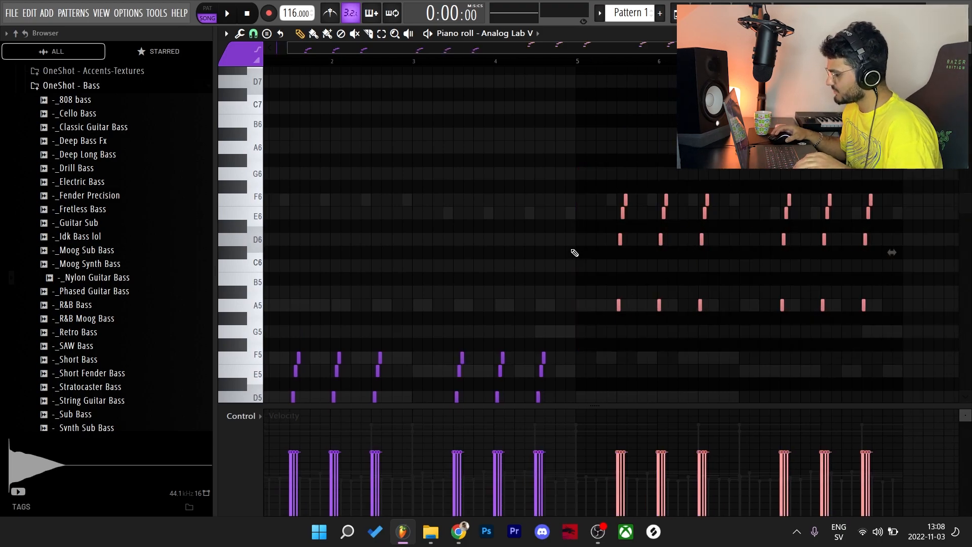
scroll(816, 210, down, 2)
ctrl+click(816, 210)
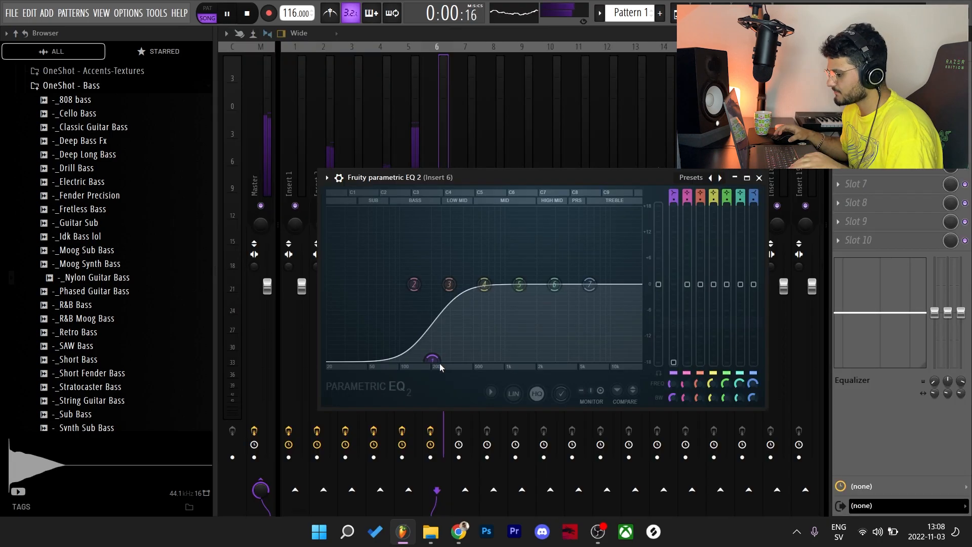
Shape the low-frequency roll-off and adjust band 2 in Fruity Parametric EQ 2 on mixer Insert 6.
mouse_move(438, 364)
mouse_down()
mouse_move(460, 363)
mouse_move(438, 361)
mouse_up()
drag(420, 287, 438, 280)
right_click(439, 280)
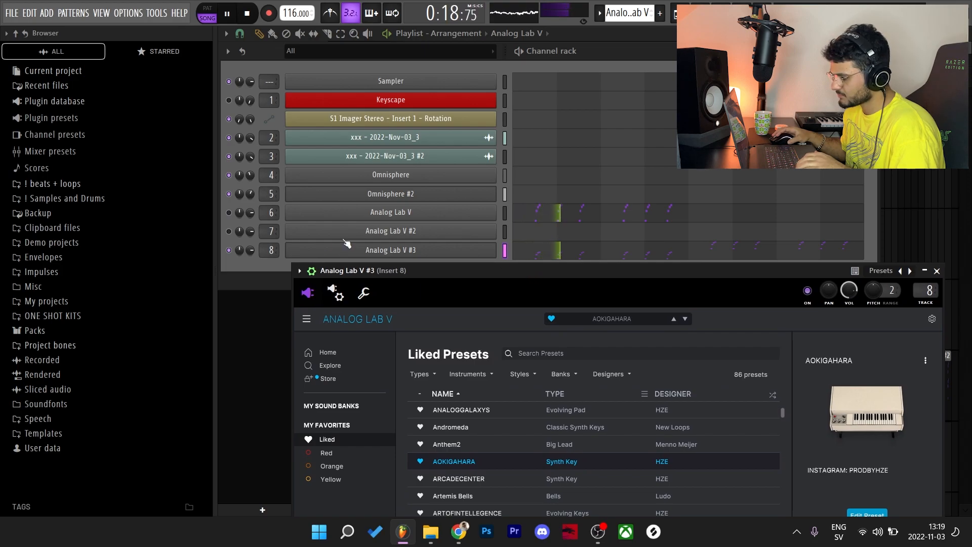
Stop playback and insert EchoBoy in the first effect slot of mixer Insert 9.
click(251, 252)
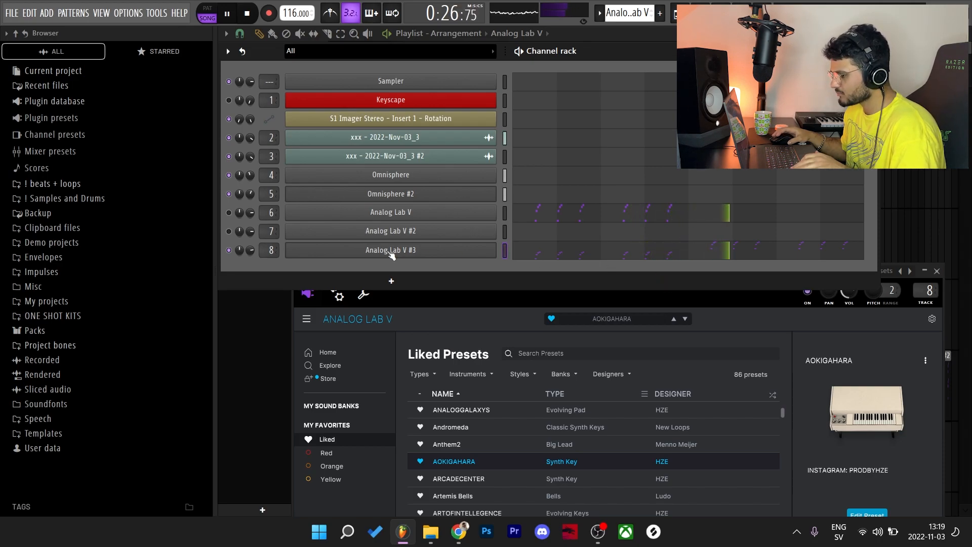
key(space)
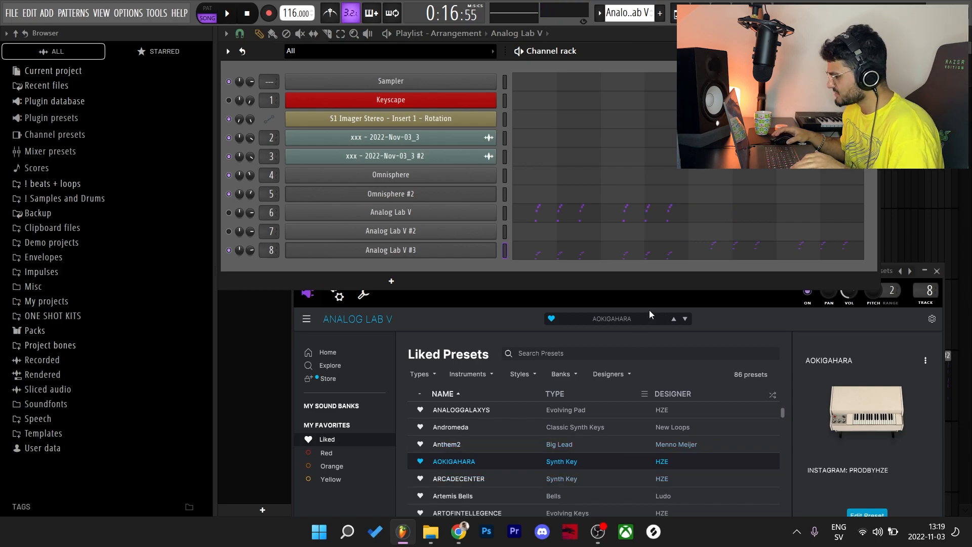
key(F9)
click(838, 71)
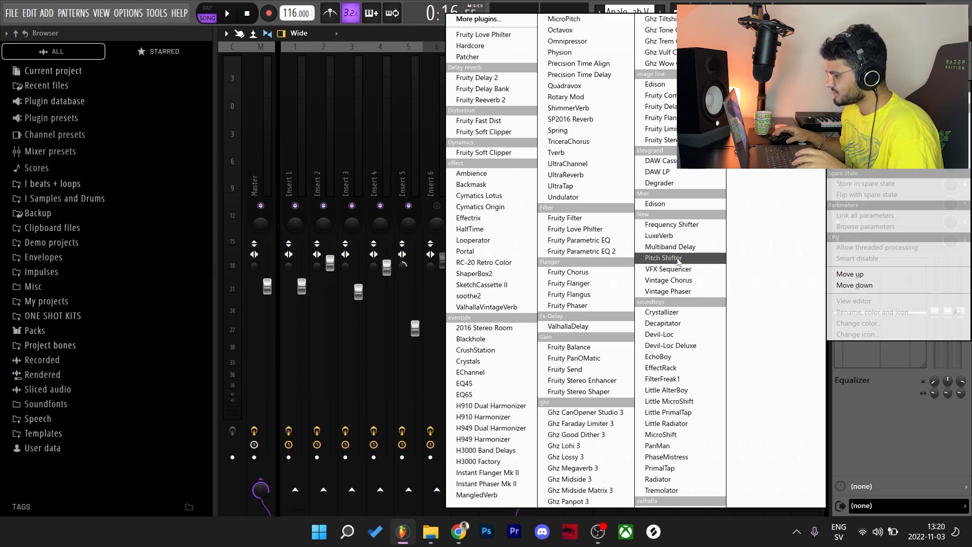
click(658, 357)
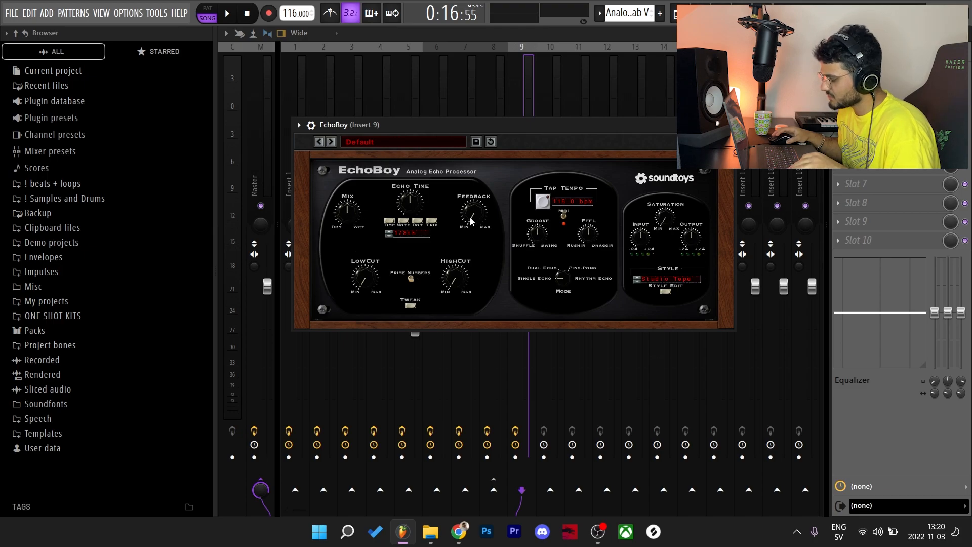
Set EchoBoy's echo time to a 1/4 note, raising the feedback and reducing the mix during playback.
key(space)
click(389, 235)
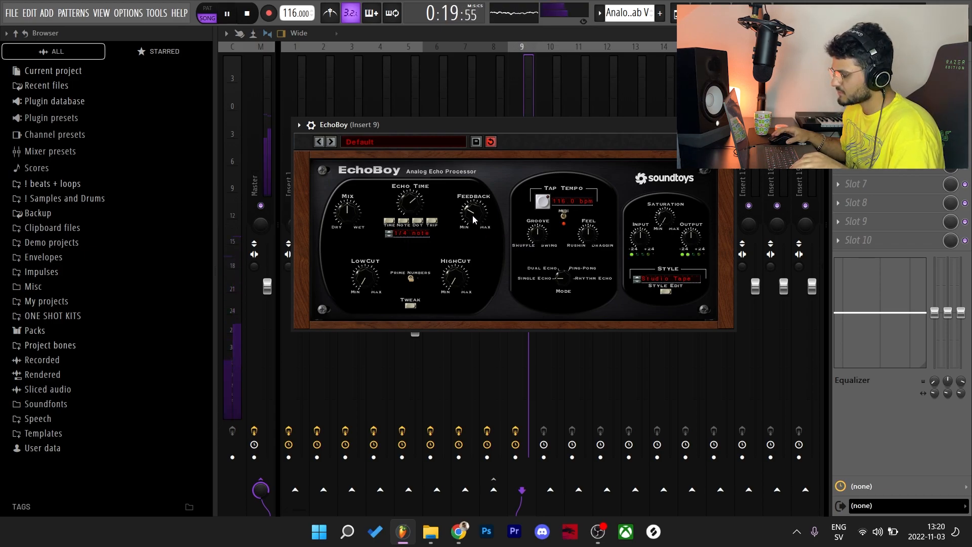
key(space)
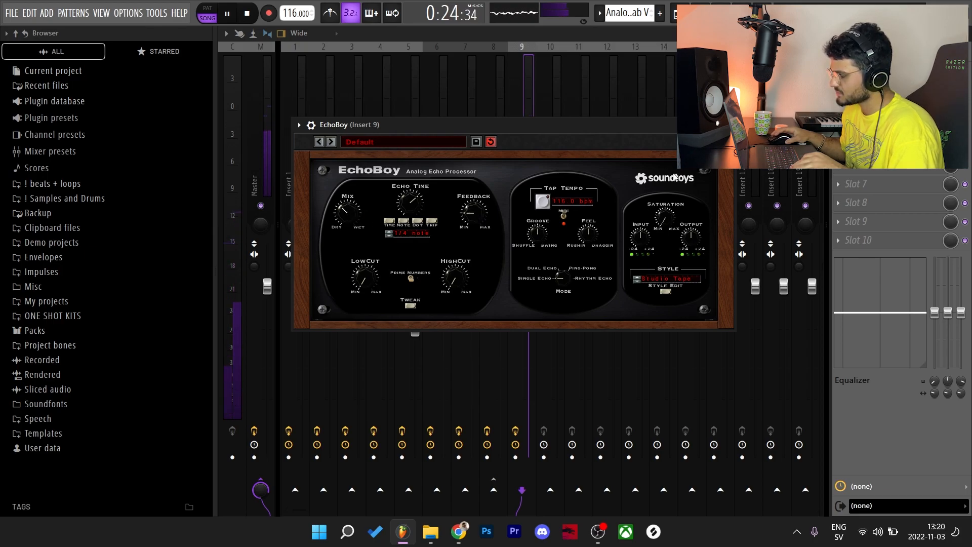
Close EchoBoy and lower the fader of mixer Insert 9.
click(728, 126)
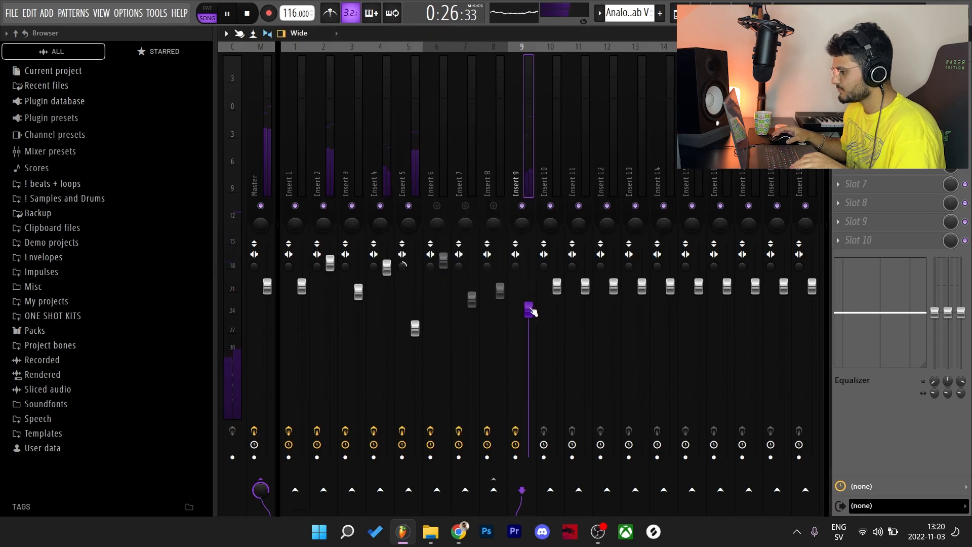
drag(529, 304, 529, 306)
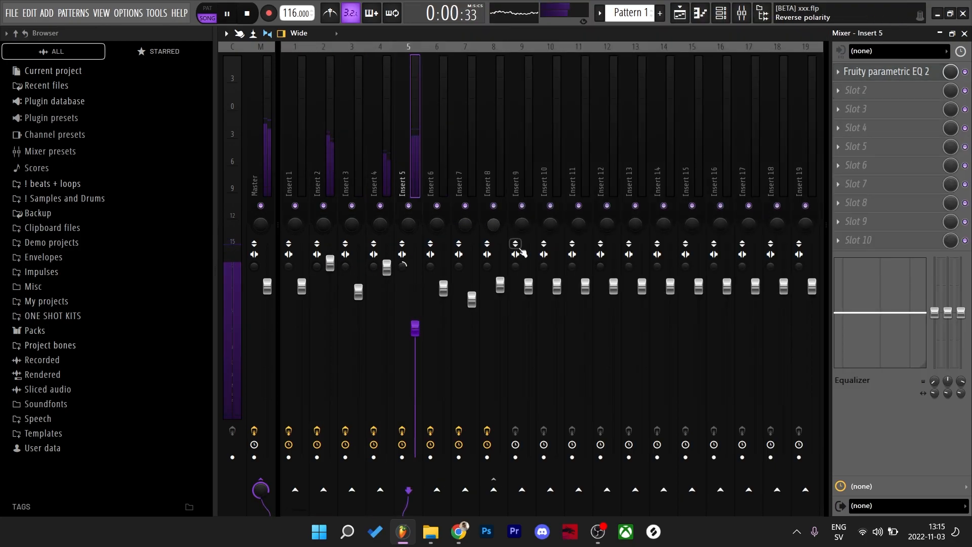
Open the channel rack while the arrangement plays.
click(720, 13)
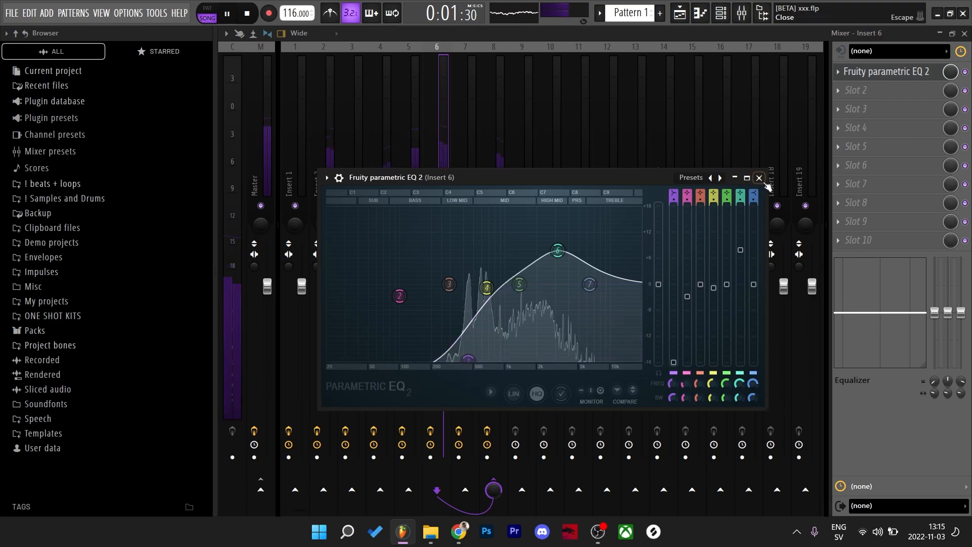